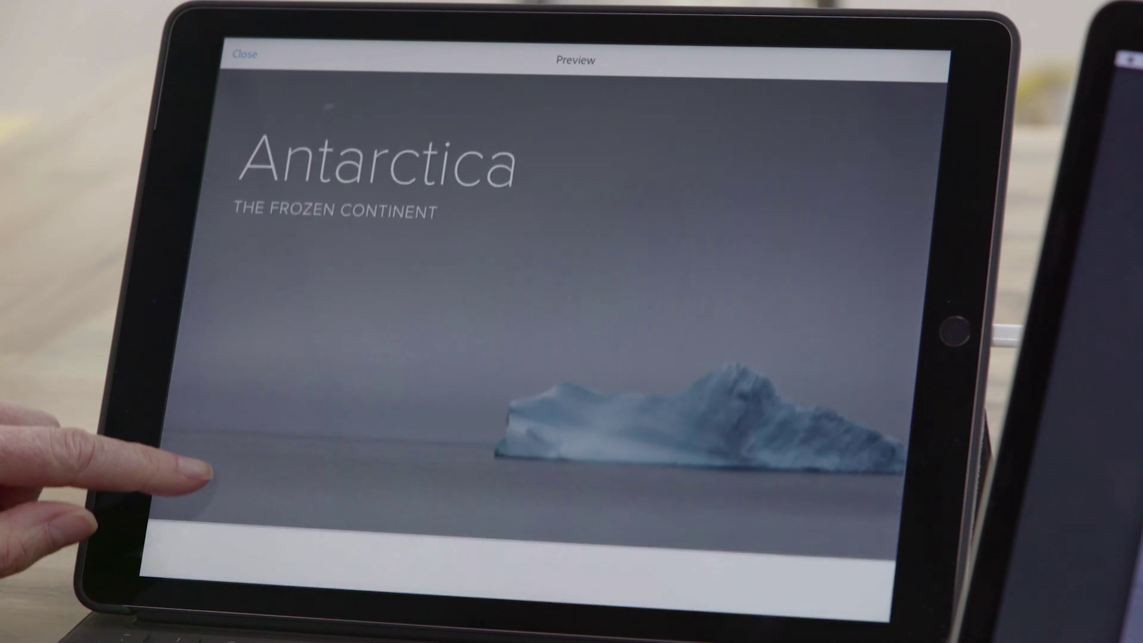
Step: Scroll through My Projects, which lists two Antarctica pages, Death Valley, Window seat and New Zealand
scroll(223, 392, down, 6)
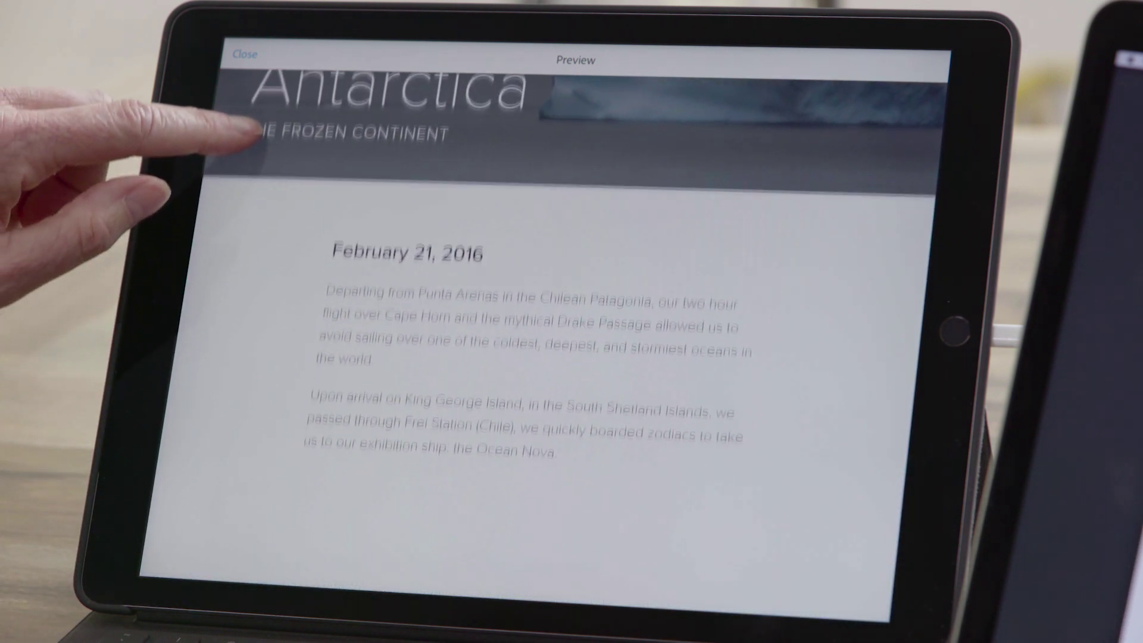
scroll(241, 527, down, 2)
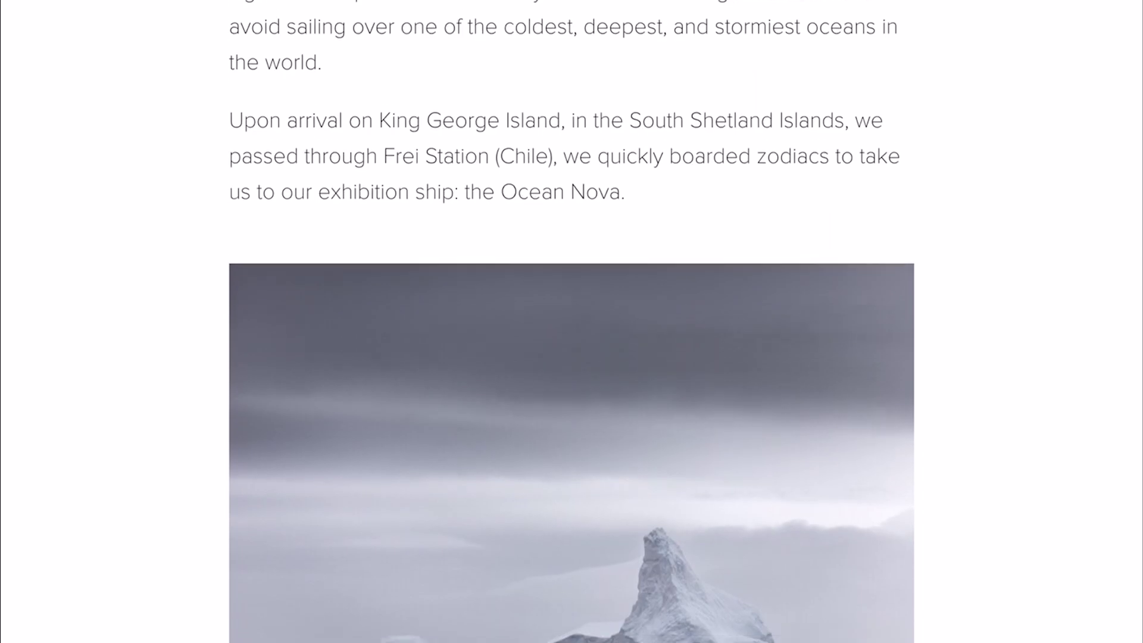
scroll(571, 322, down, 5)
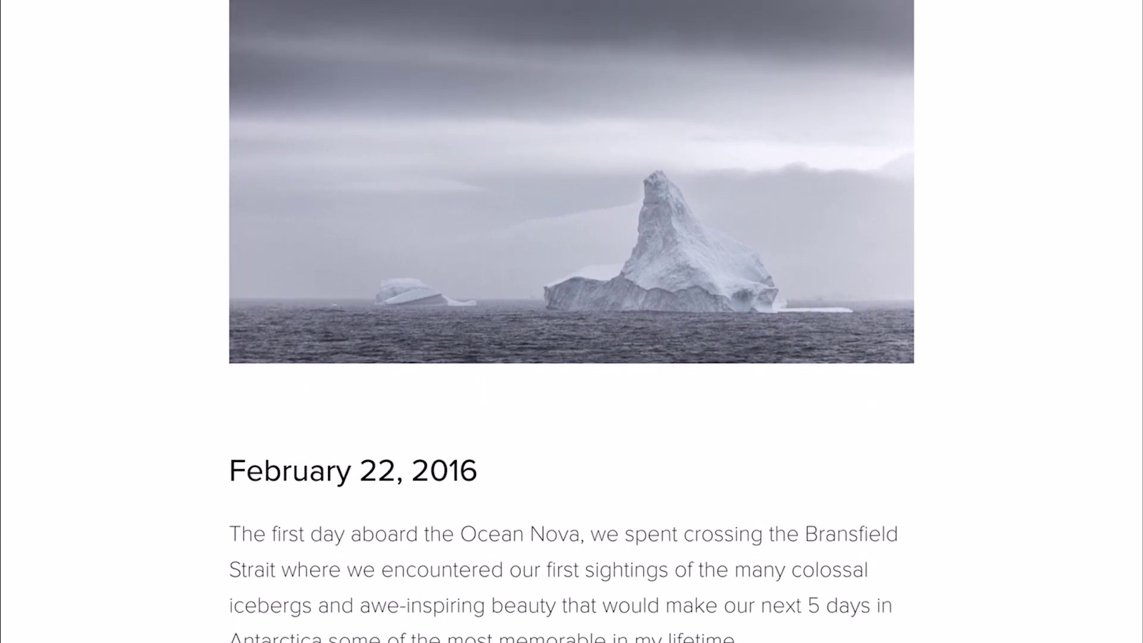
scroll(572, 322, down, 6)
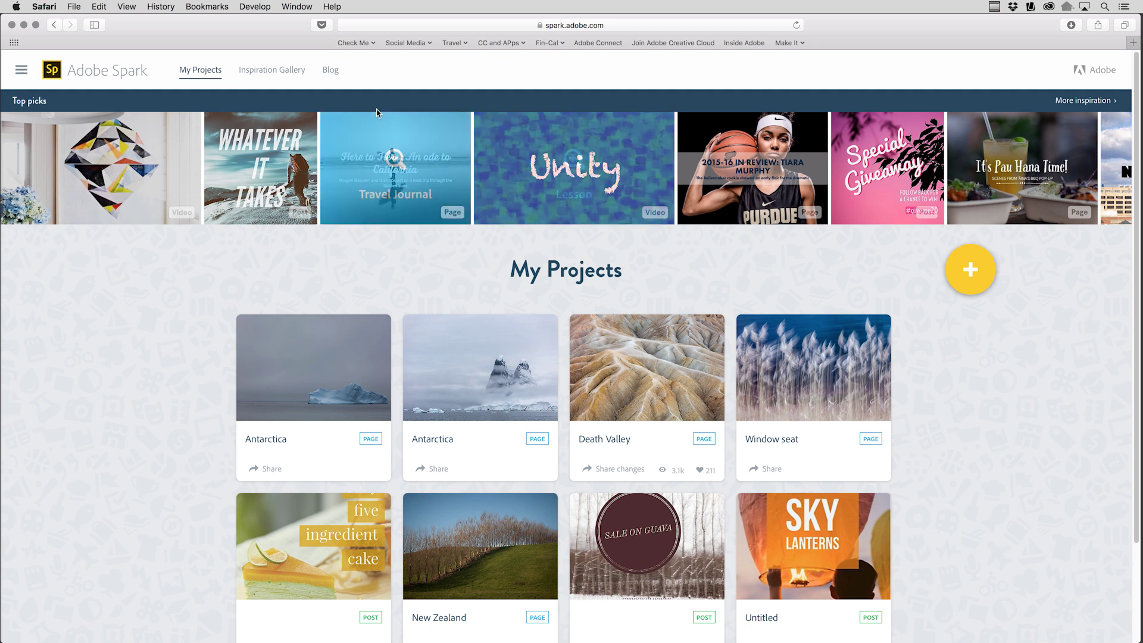
Step: Glance at the Inspiration Gallery, then return to My Projects and create a new blank Page
click(274, 70)
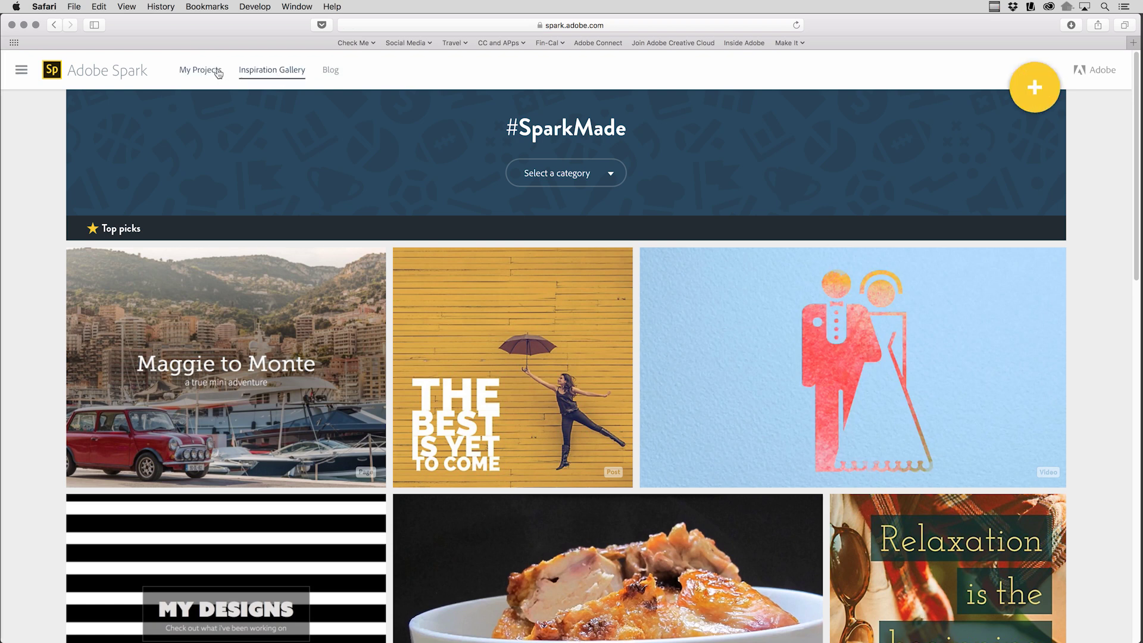
click(54, 25)
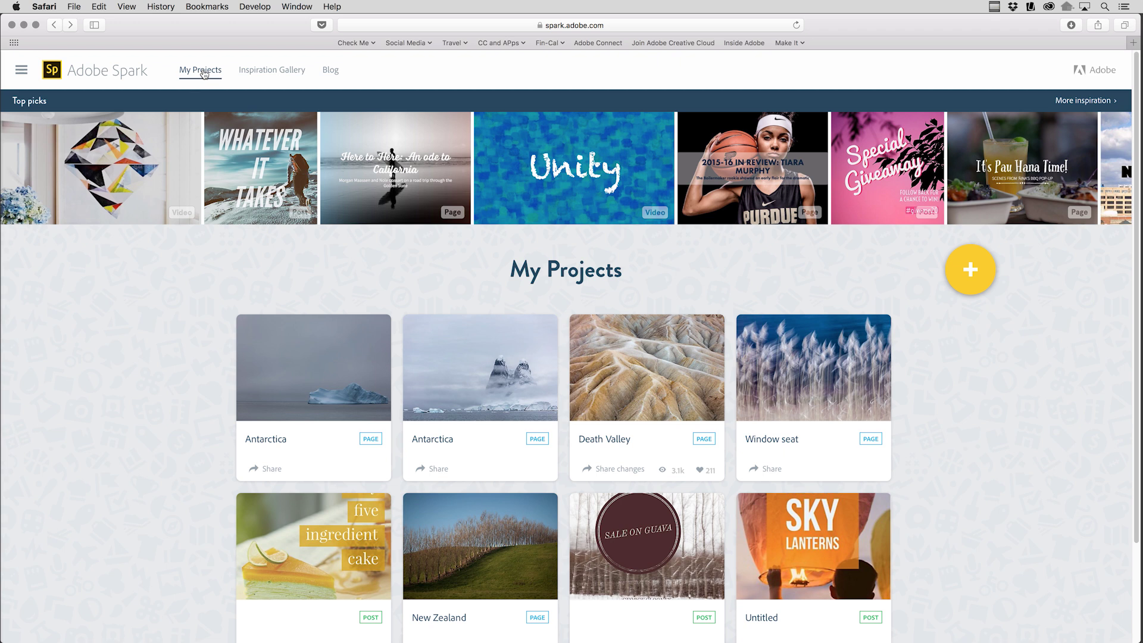
click(968, 275)
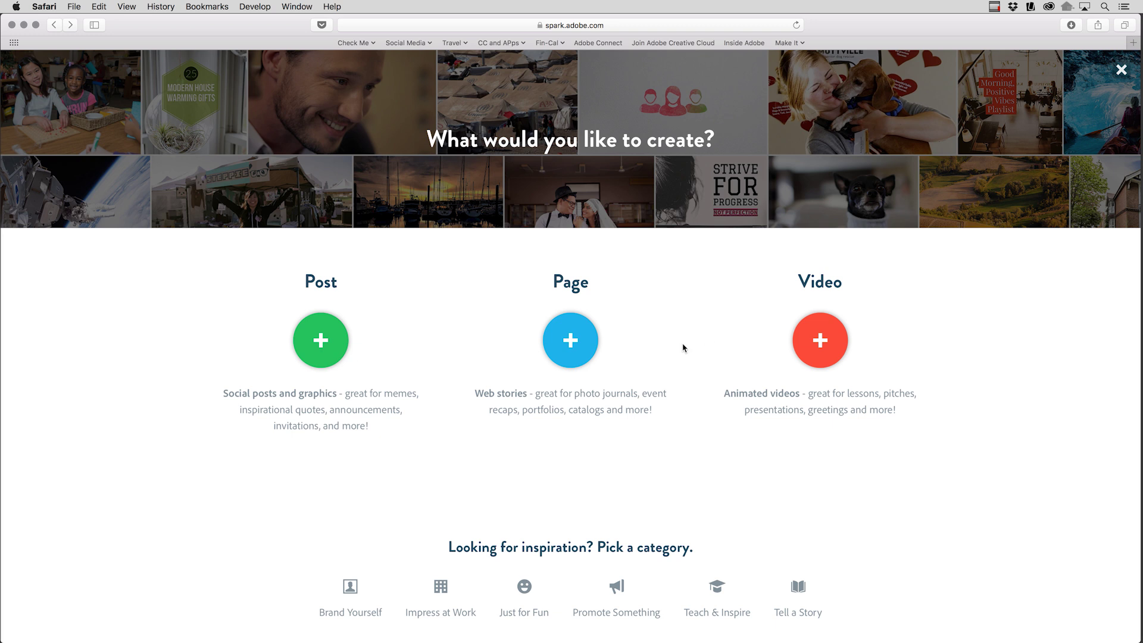
click(575, 348)
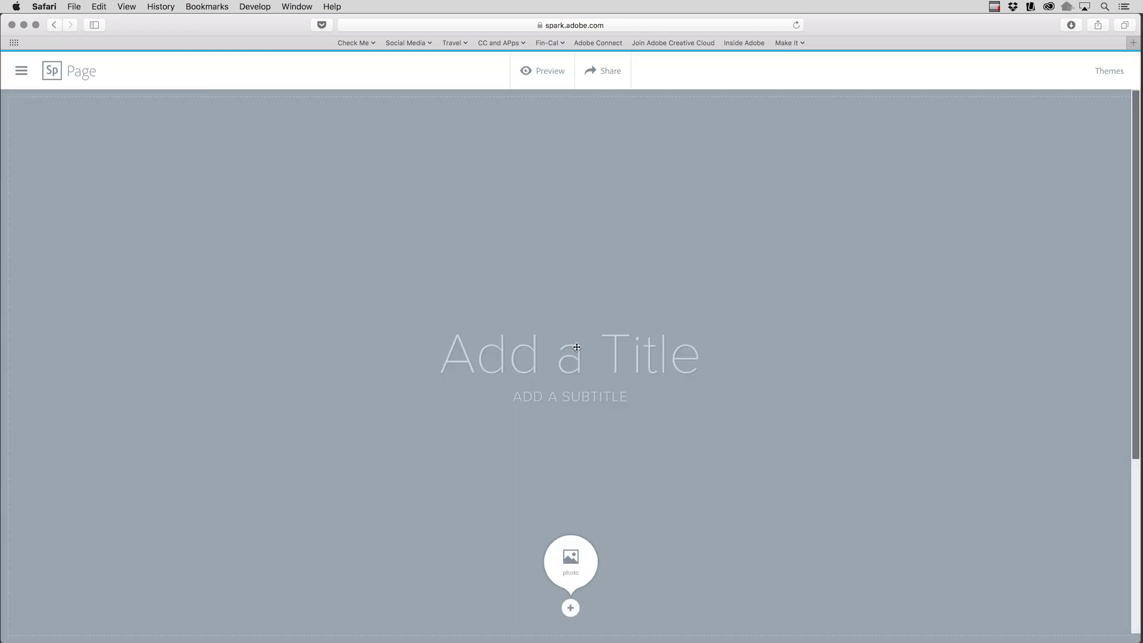
click(1104, 72)
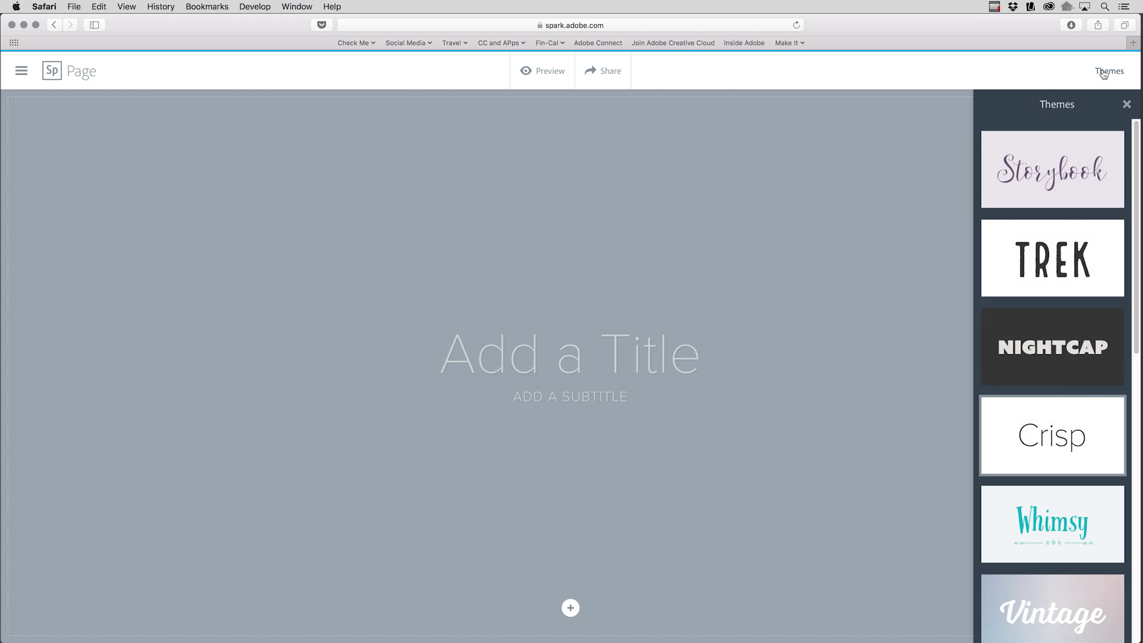
scroll(1057, 247, down, 5)
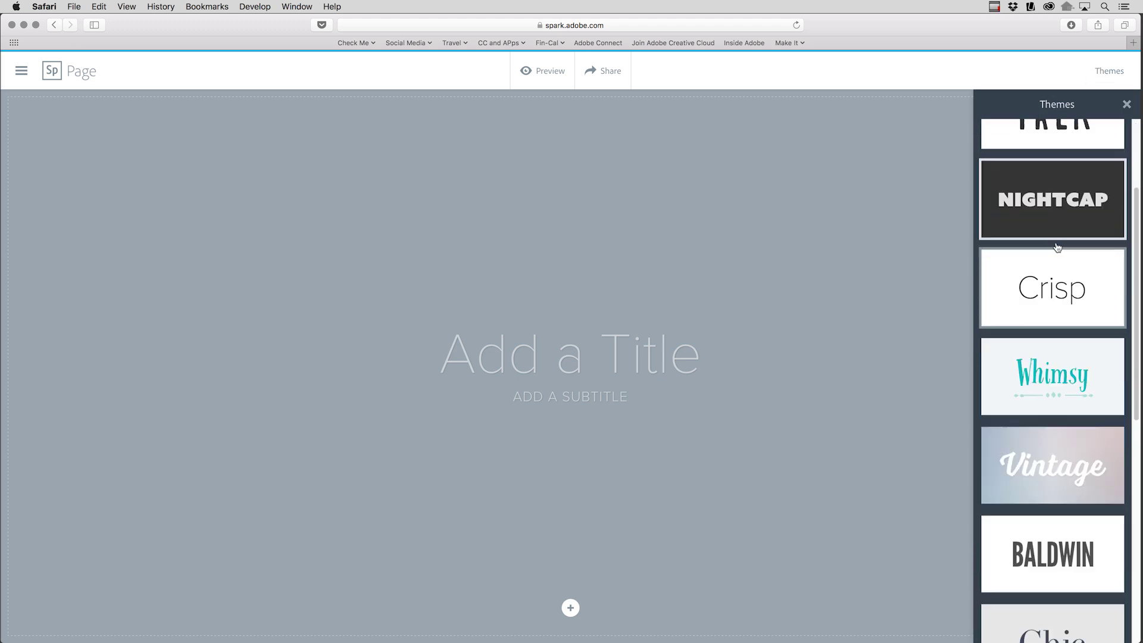
scroll(1057, 247, down, 9)
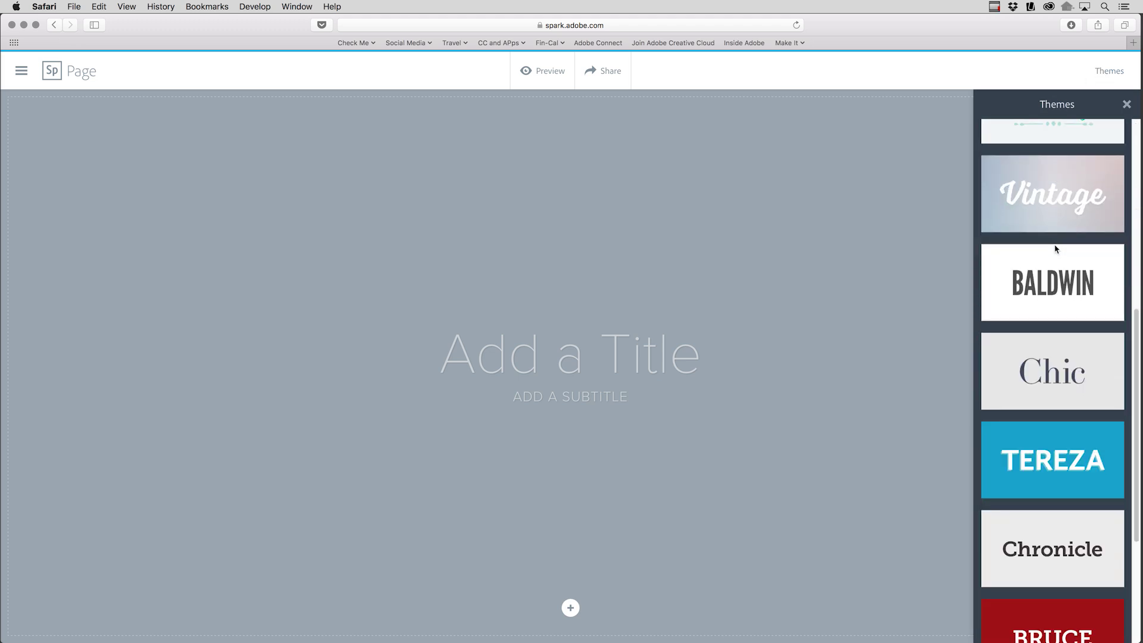
scroll(1055, 248, down, 6)
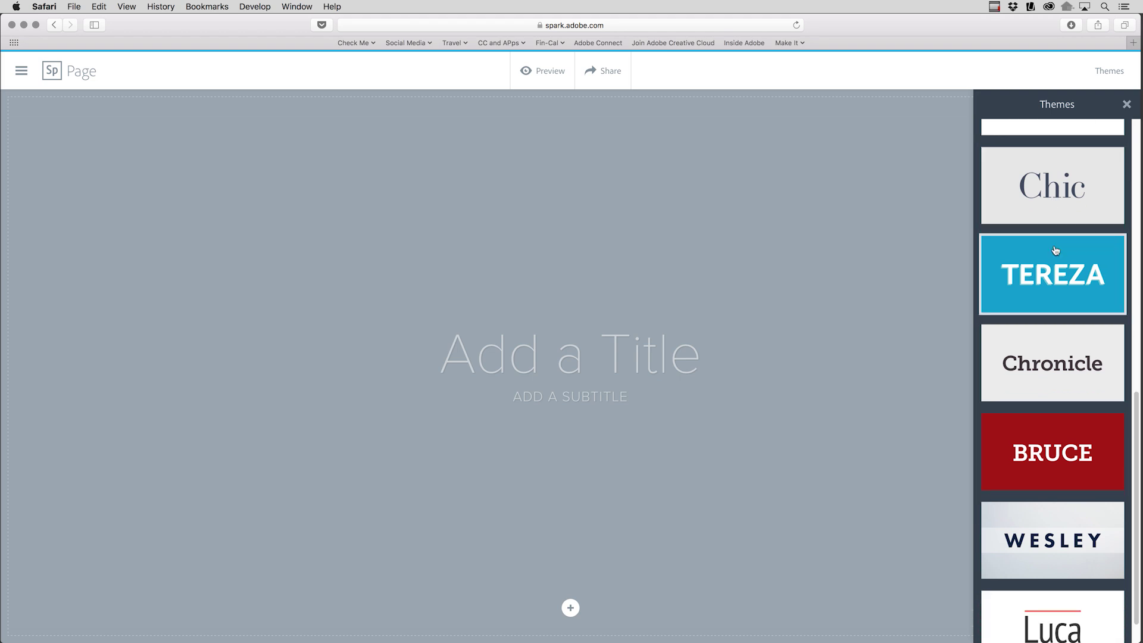
scroll(1055, 250, down, 1)
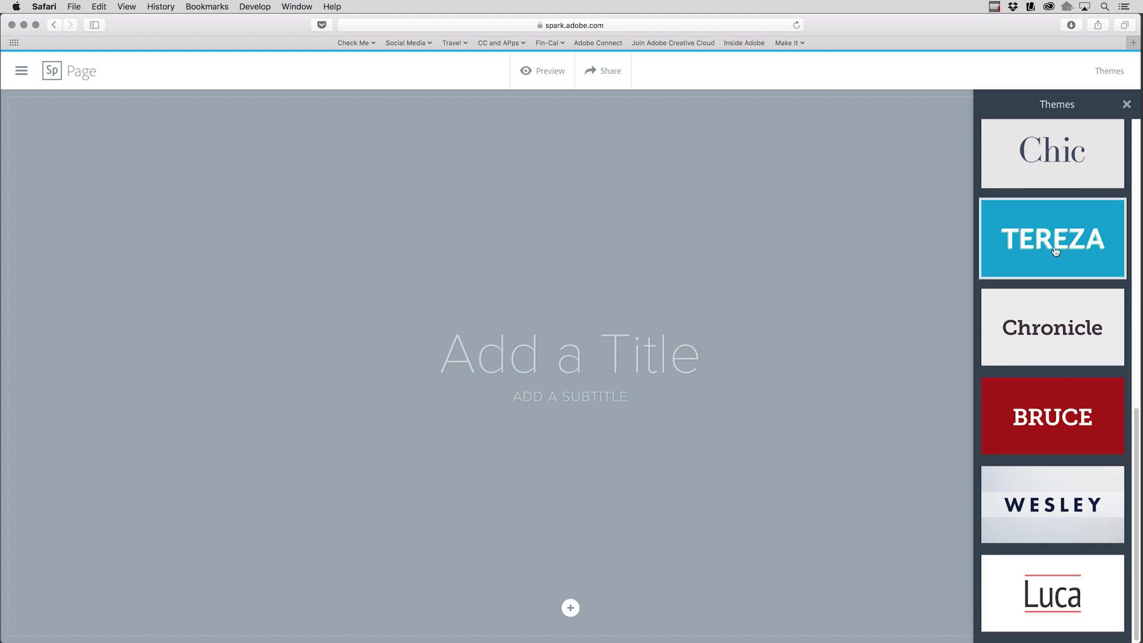
scroll(1056, 250, up, 13)
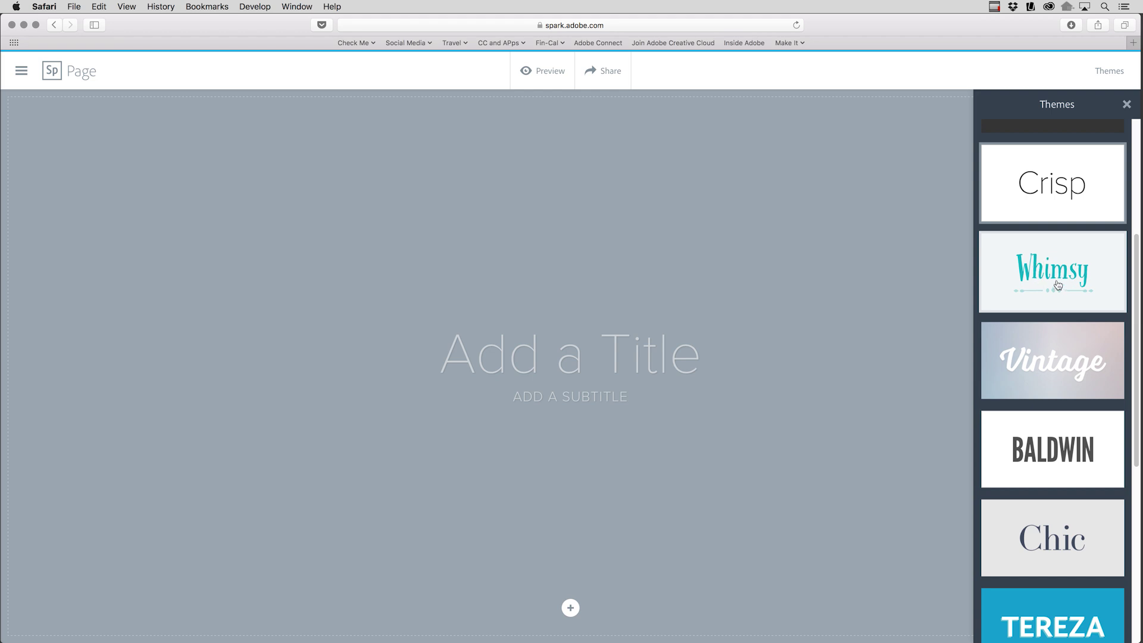
scroll(1058, 284, up, 1)
scroll(1058, 285, up, 2)
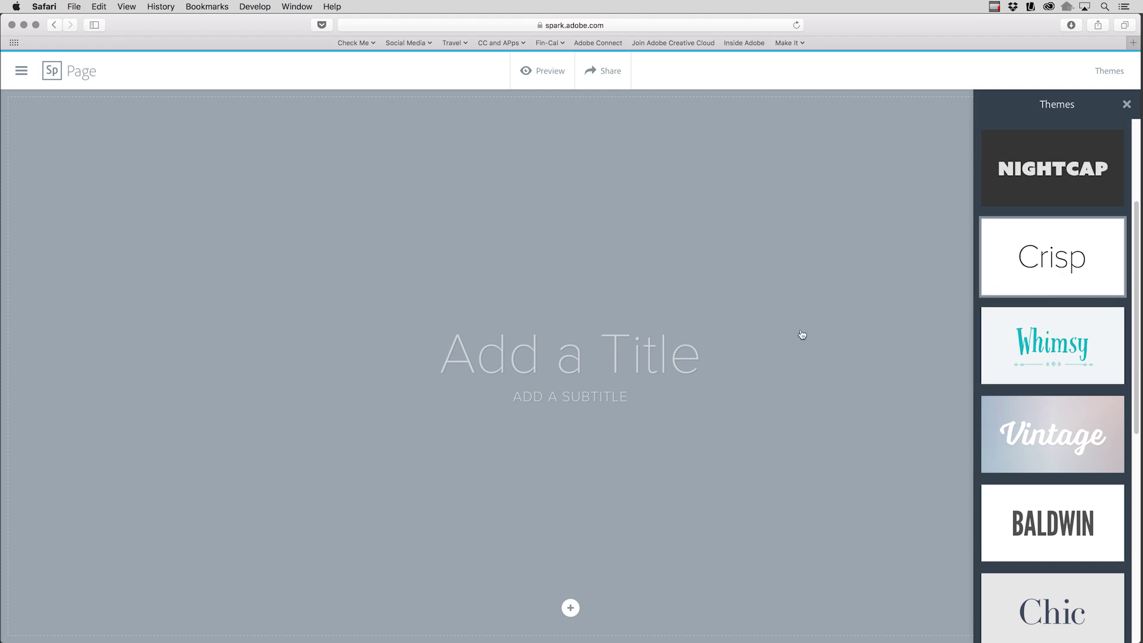
Step: Enter the title 'Antarctica' and the subtitle 'THE FROZEN CONTINENT' in the page header
click(583, 366)
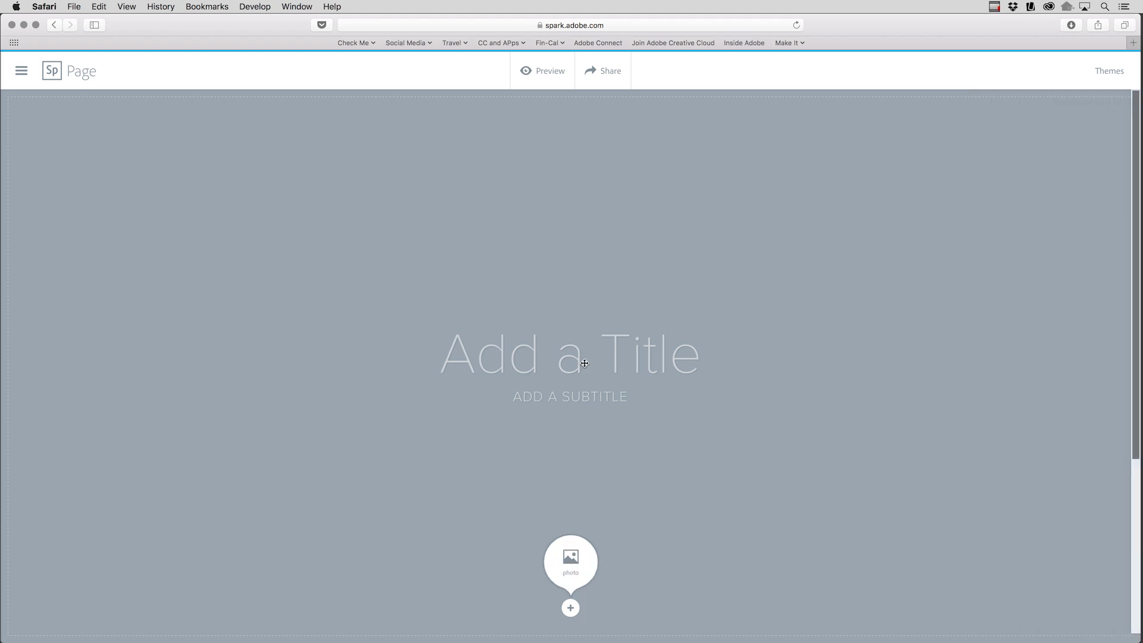
click(573, 360)
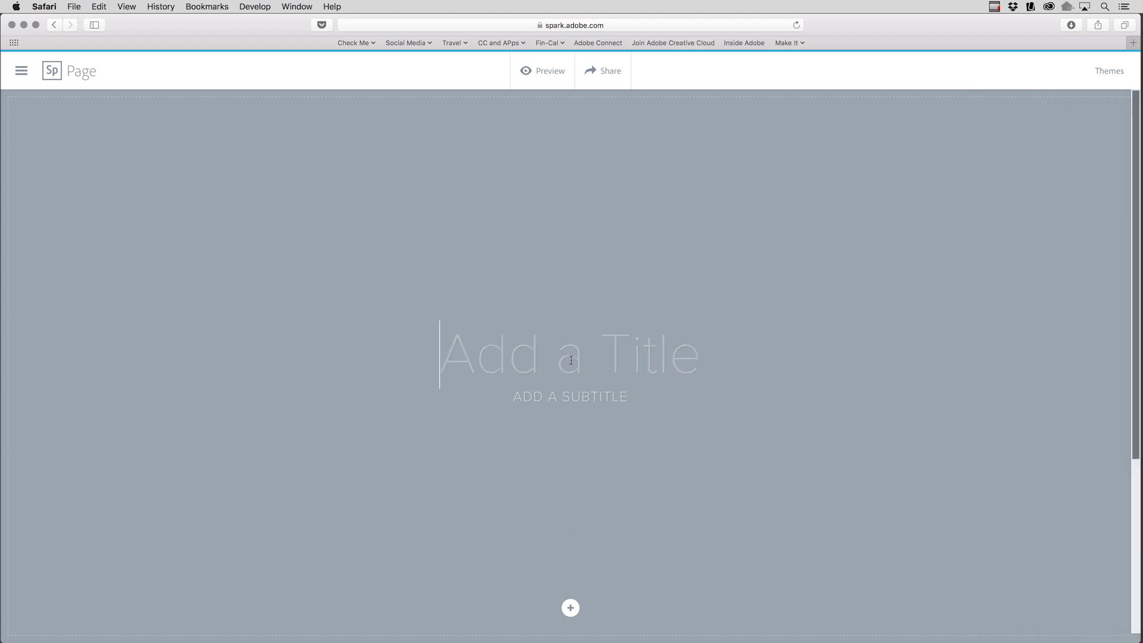
text(Antarctica)
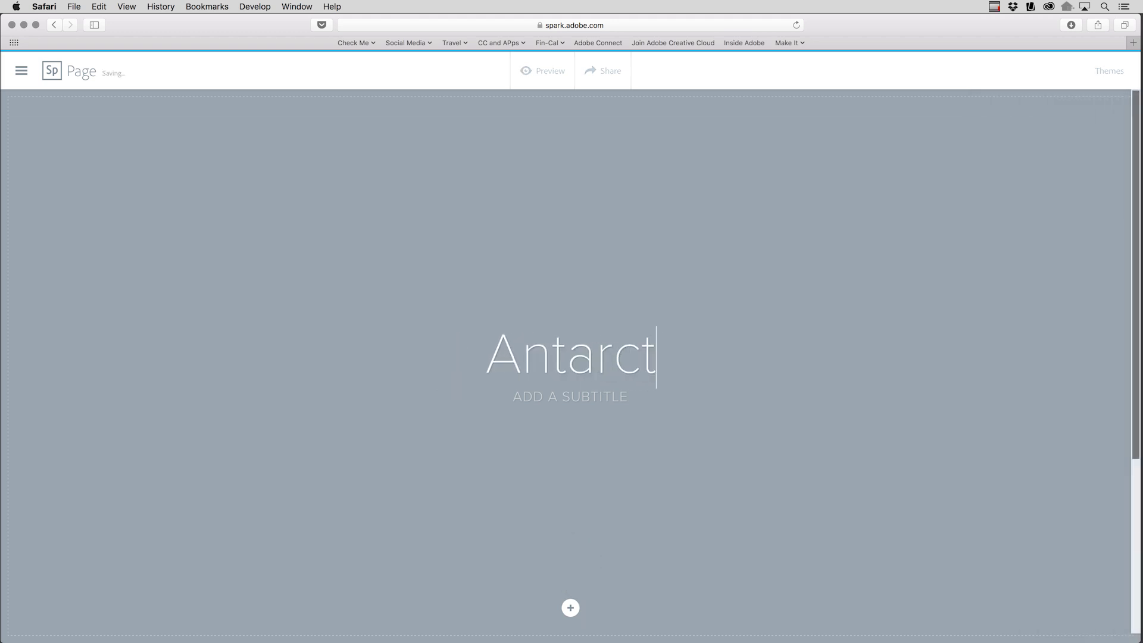
click(580, 384)
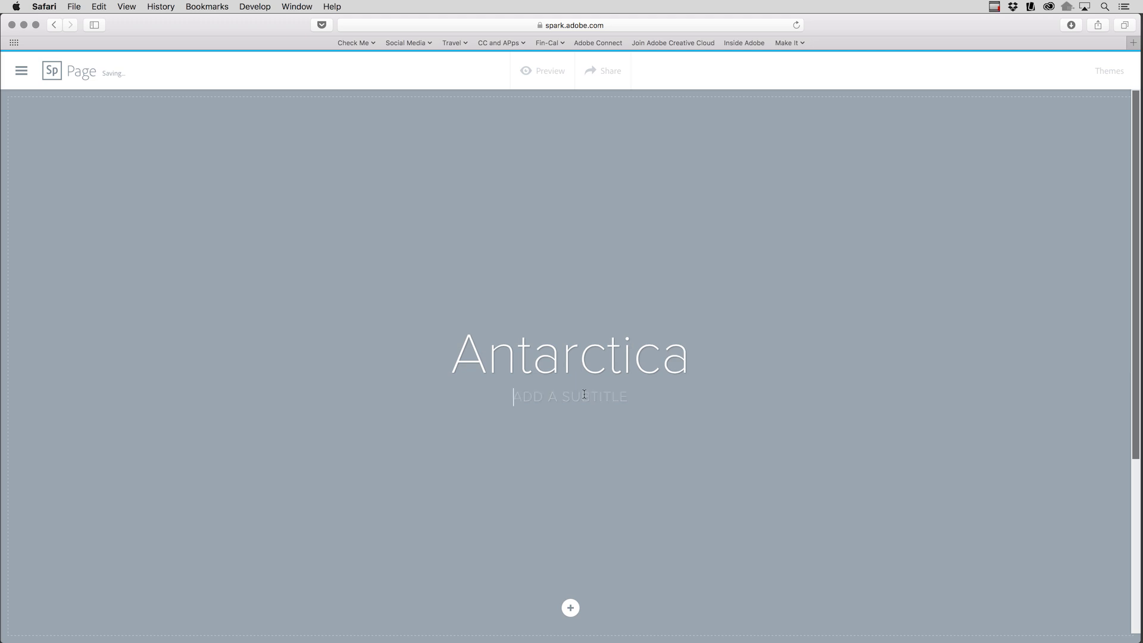
text(THE FROZEN CONTINENT)
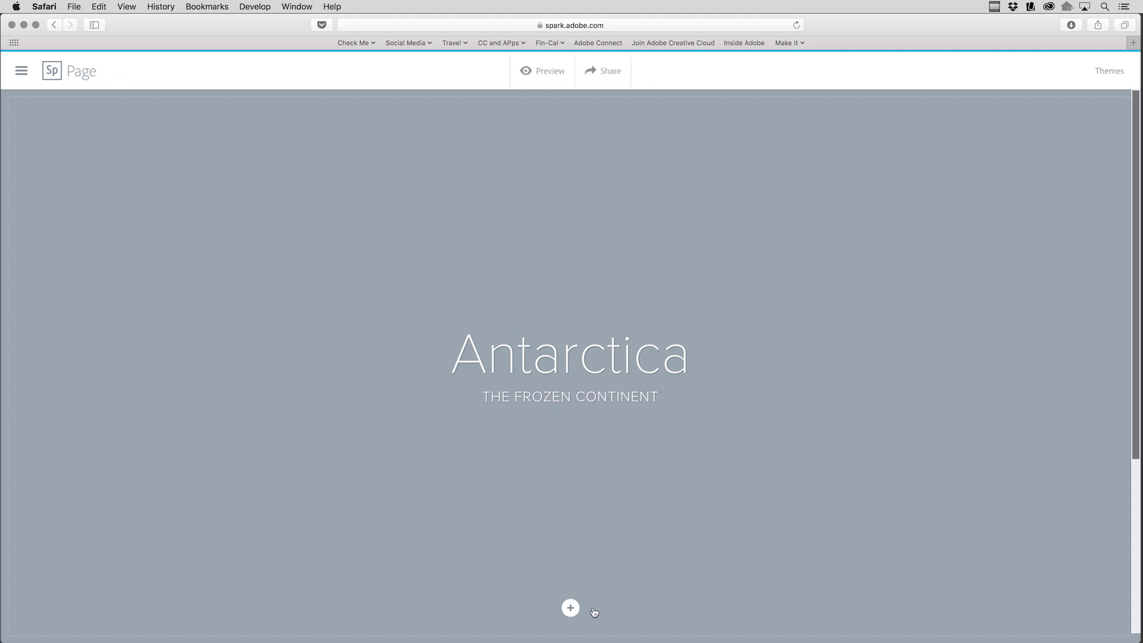
Step: Upload 01_JKOST_2016_00905.jpg from the 02_22 folder as the header's background photo
click(571, 609)
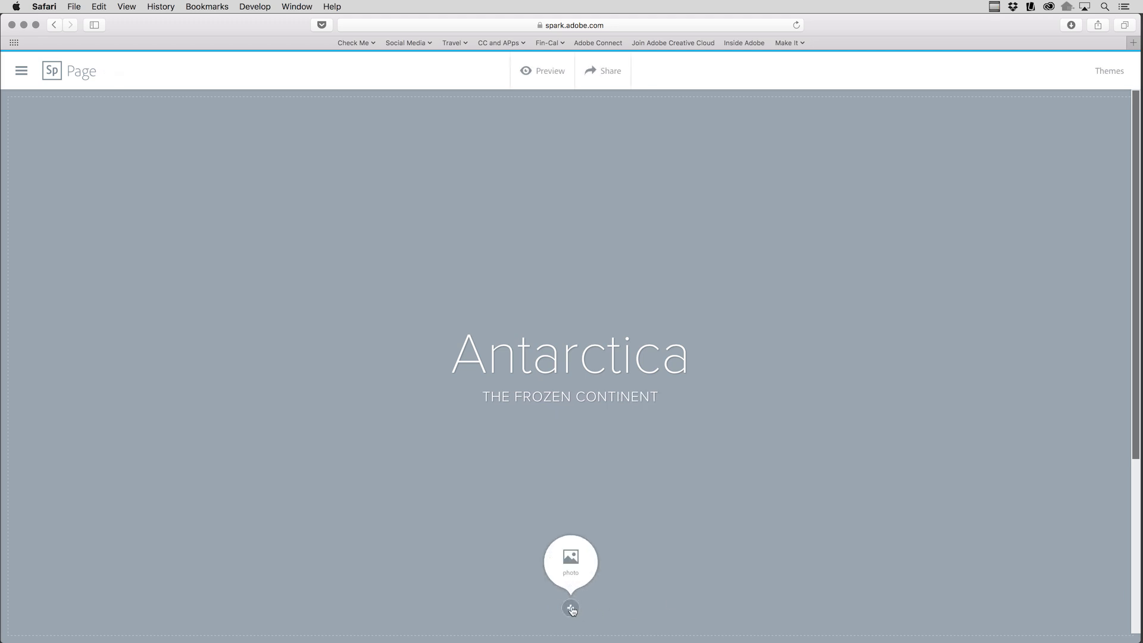
click(571, 563)
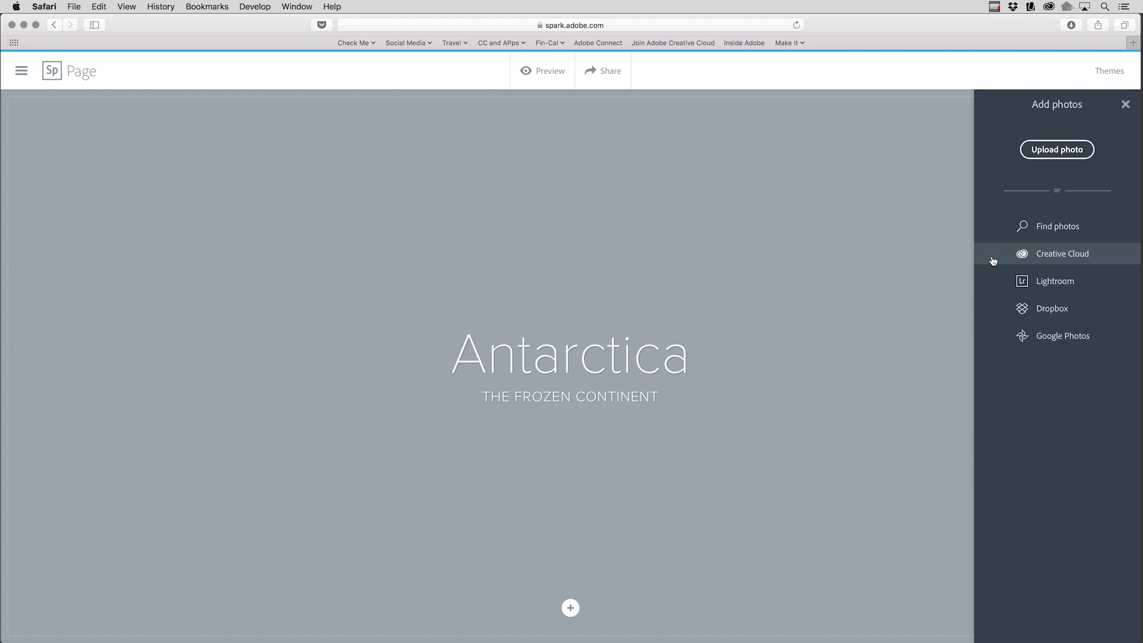
click(1044, 153)
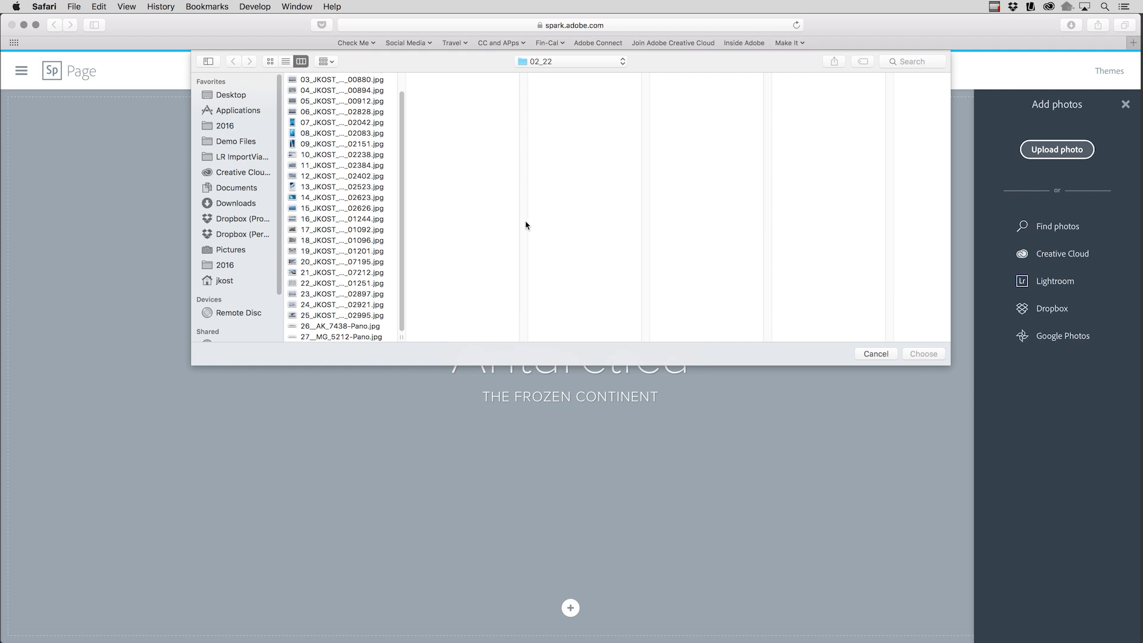
scroll(355, 107, up, 2)
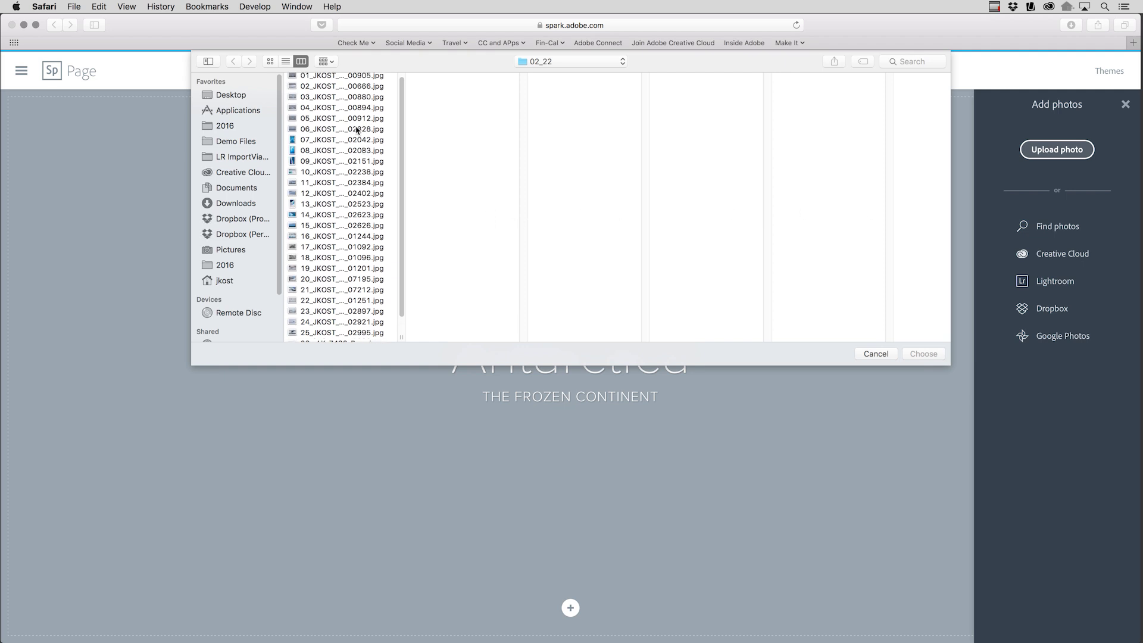
click(337, 81)
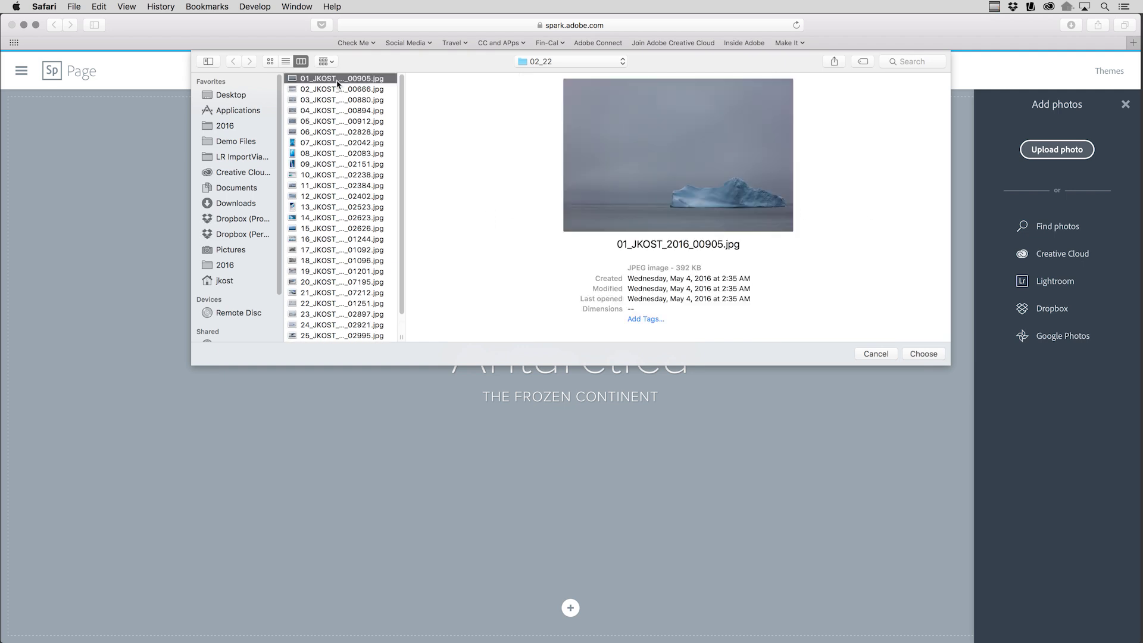
click(906, 355)
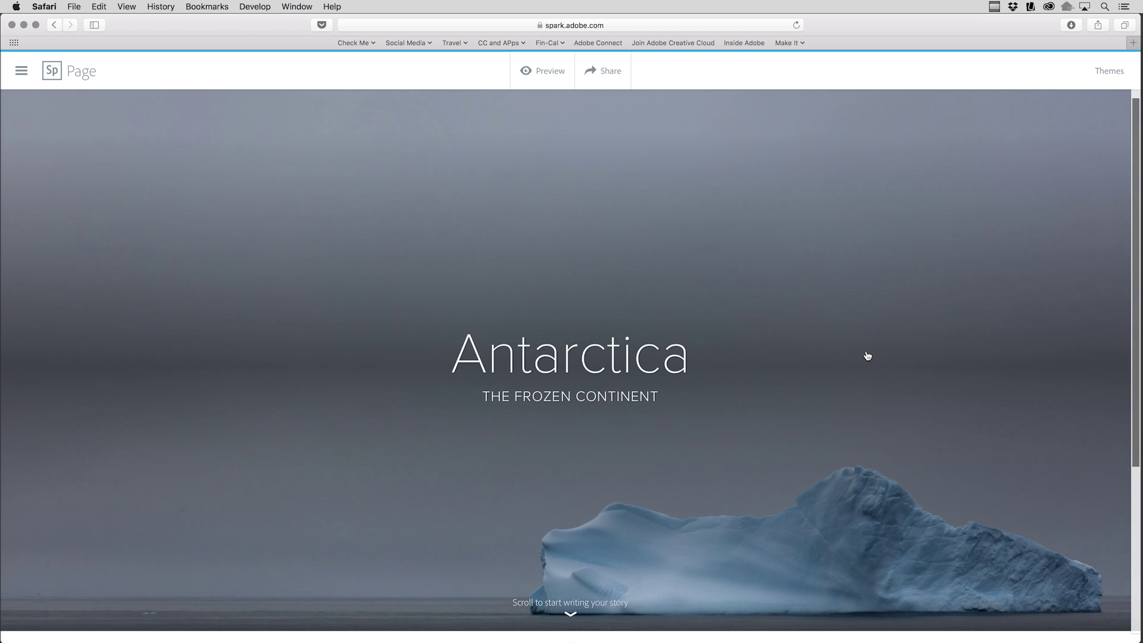
scroll(868, 355, down, 3)
scroll(864, 356, down, 5)
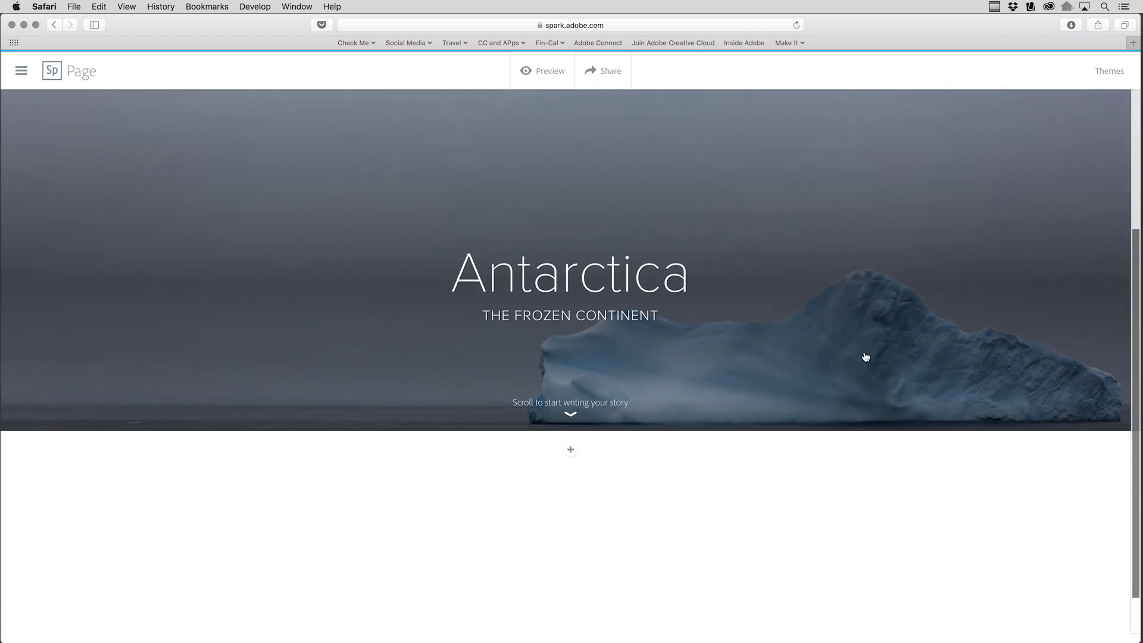
Step: Add a text block reading 'February 21, 2016' and format it as an H2 heading
click(570, 440)
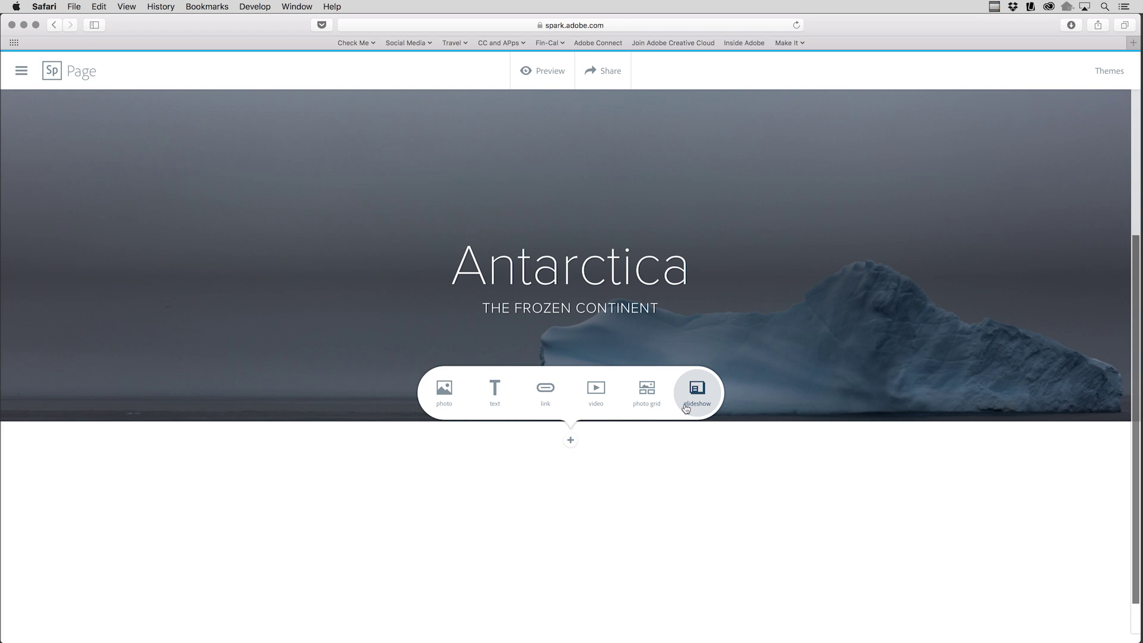
click(496, 392)
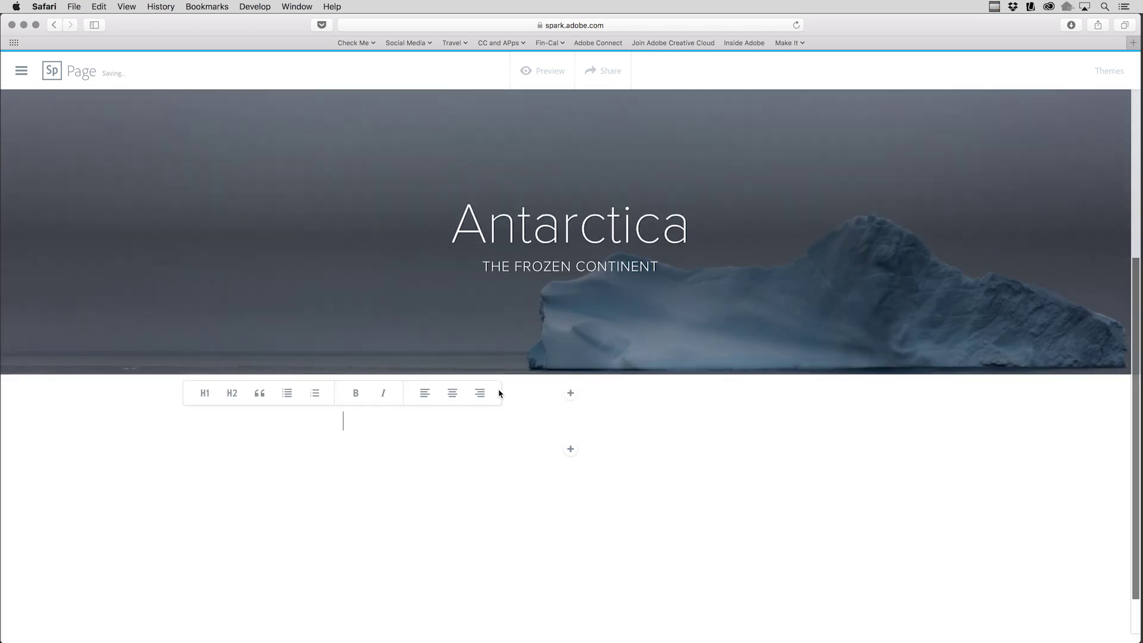
text(Februar)
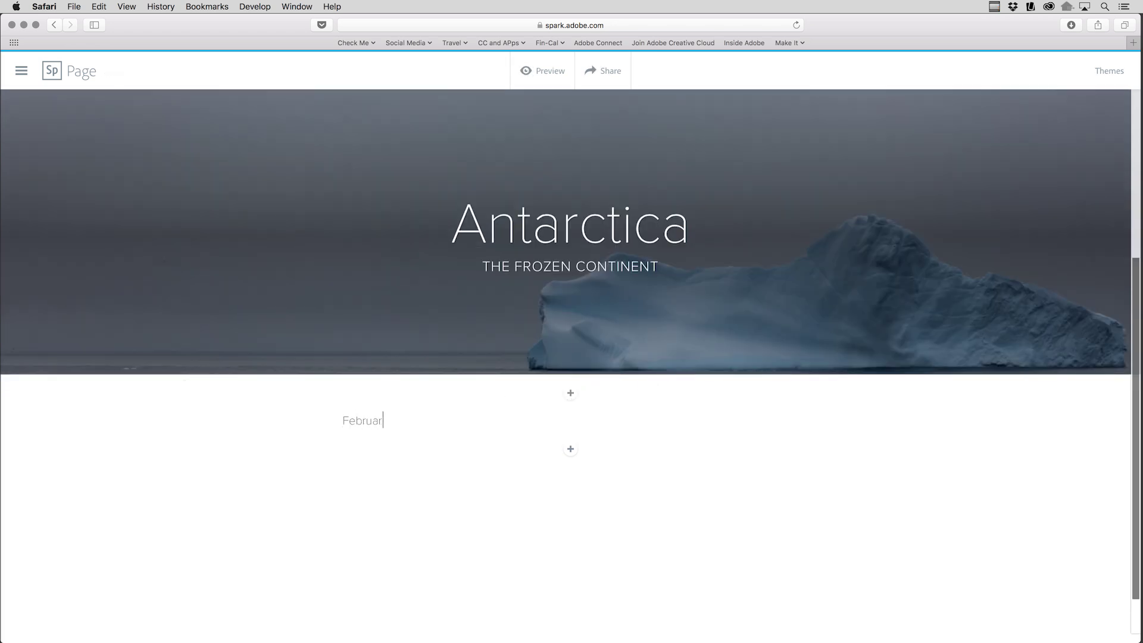
text(y 21, 2016)
drag(431, 420, 344, 422)
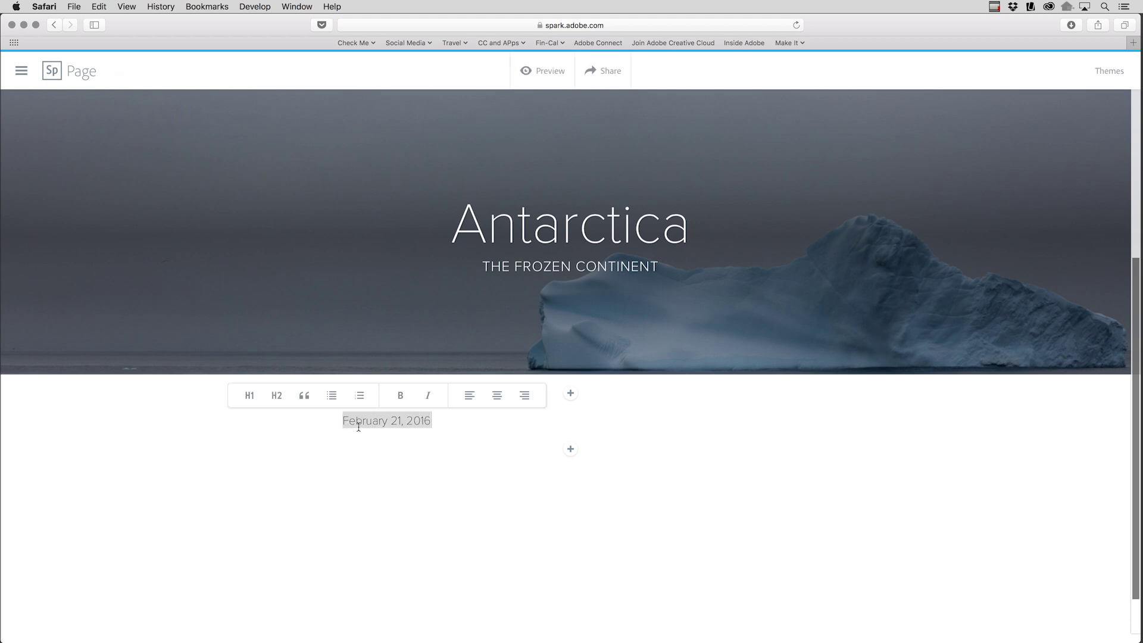
click(250, 396)
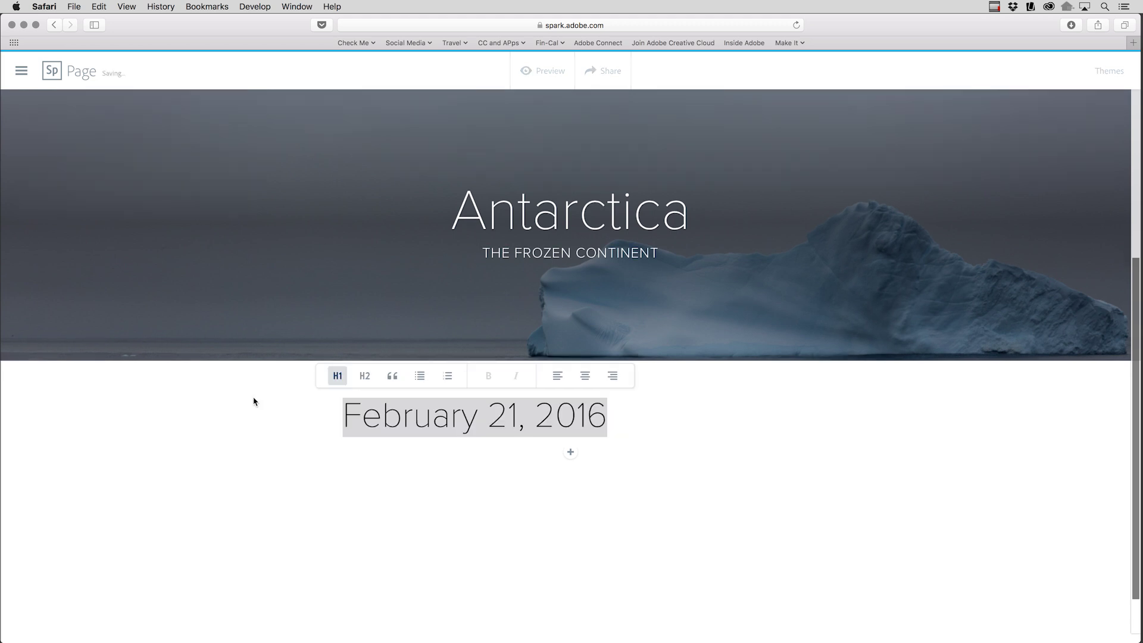
click(363, 379)
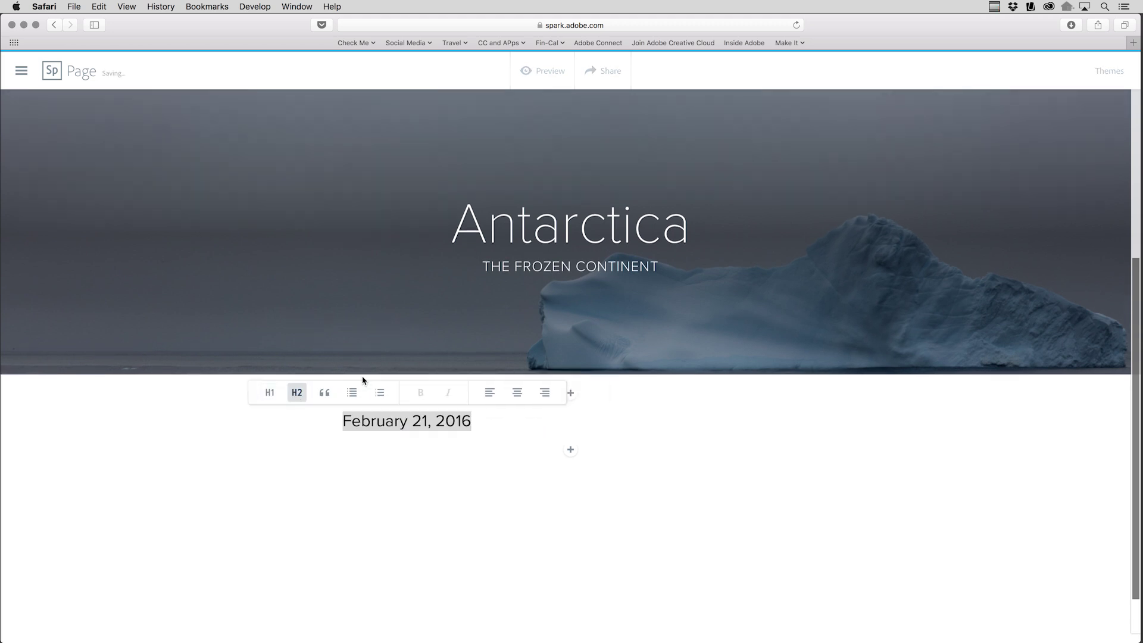
Step: Add a paragraph below the date: 'After departing Chile, our two hour flight...'
click(570, 451)
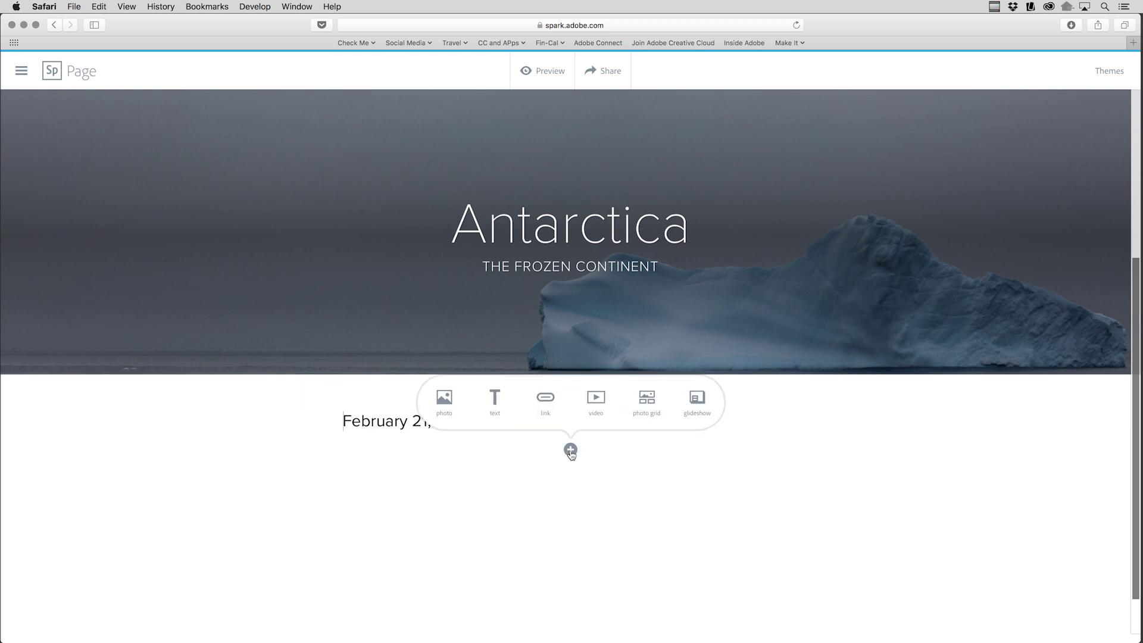
click(499, 402)
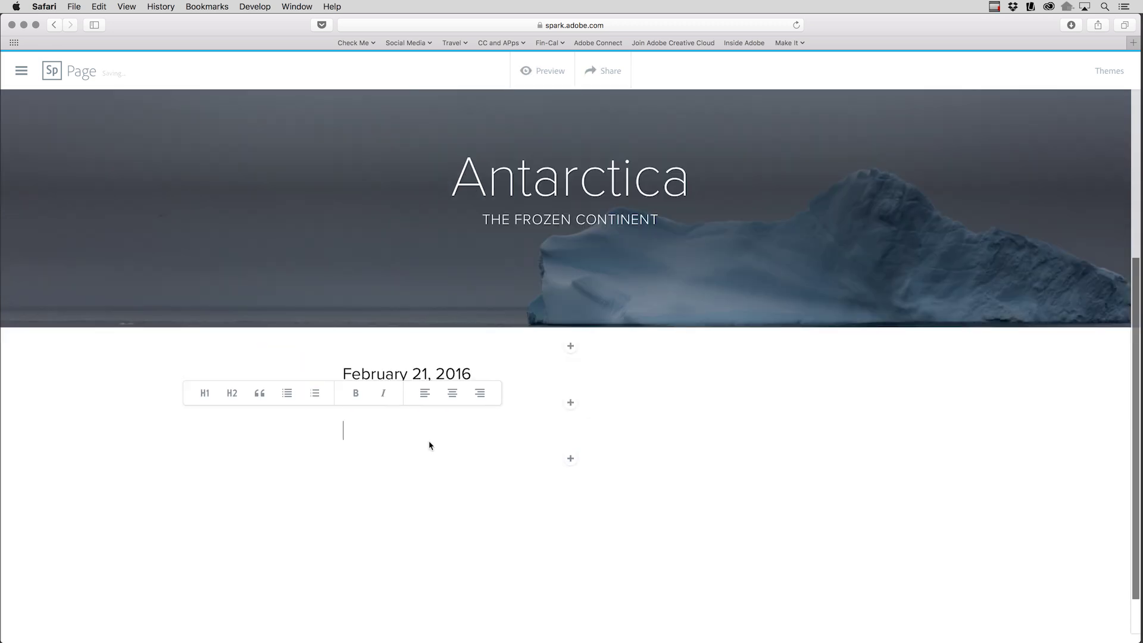
text(After de)
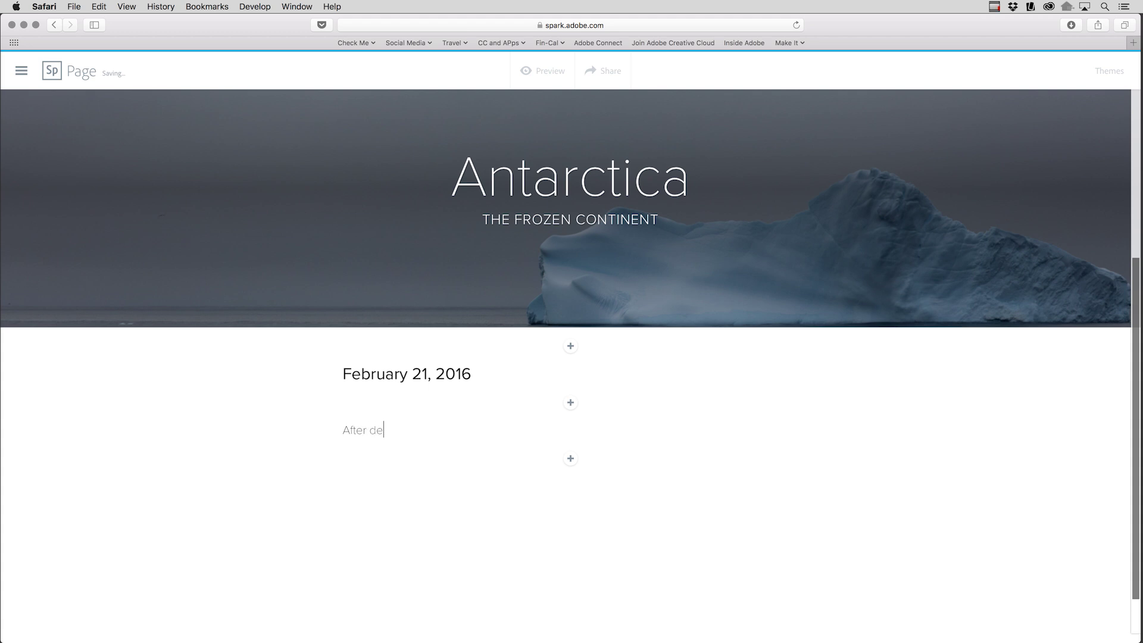
text(parting Chile, our two hour flight)
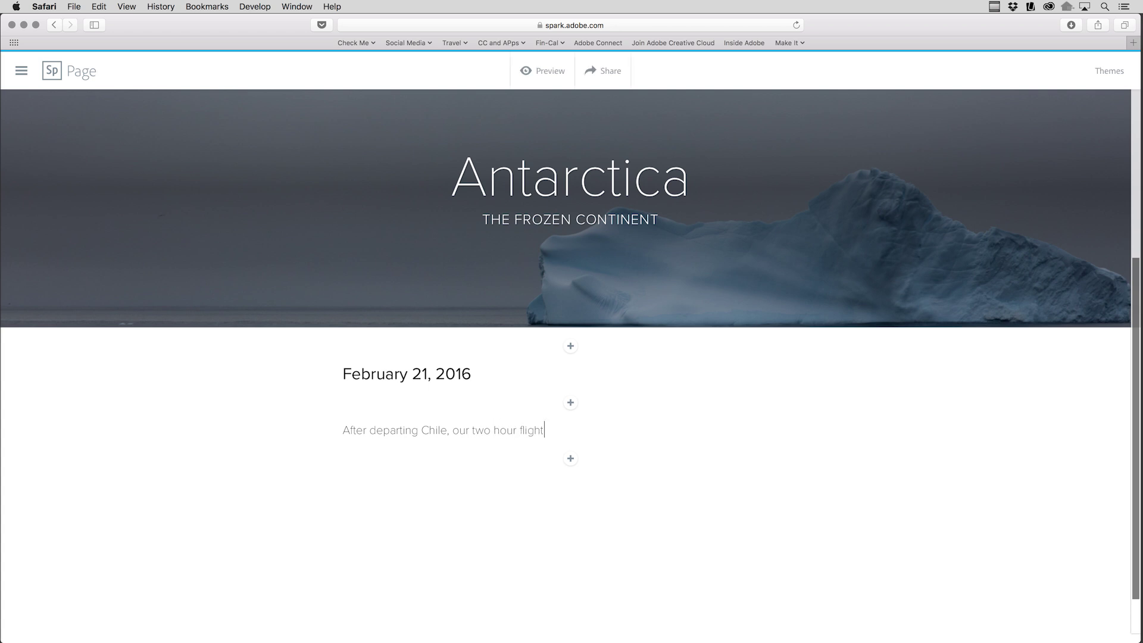
text(...)
click(570, 458)
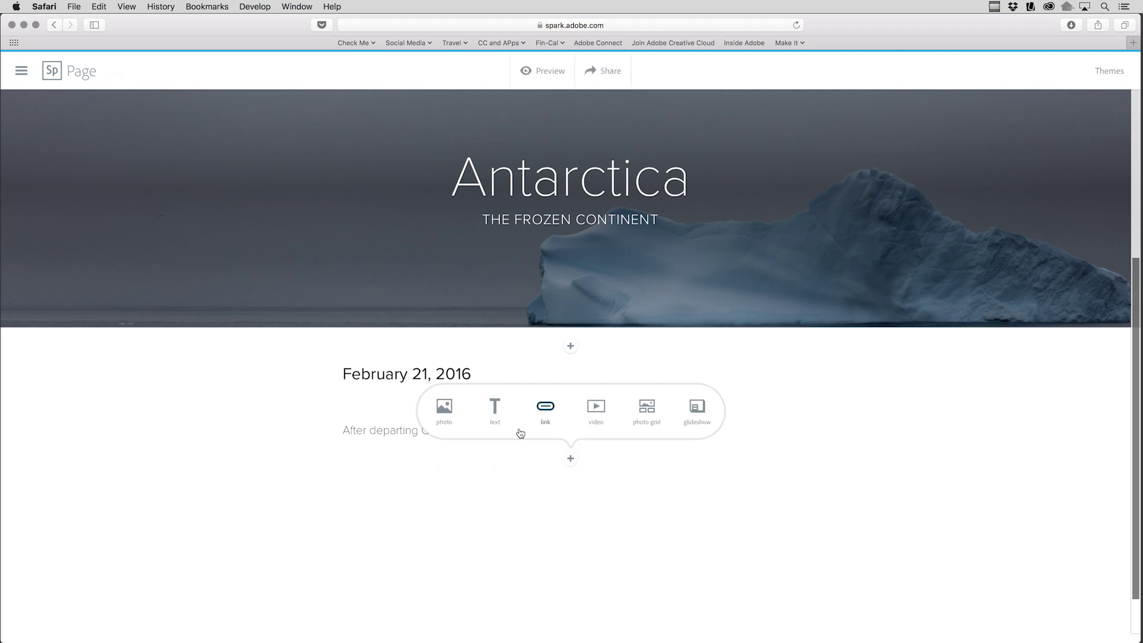
Step: Insert 04_JKOST_2016_00894.jpg from the 02_22 folder as an inline photo below the paragraph
click(465, 409)
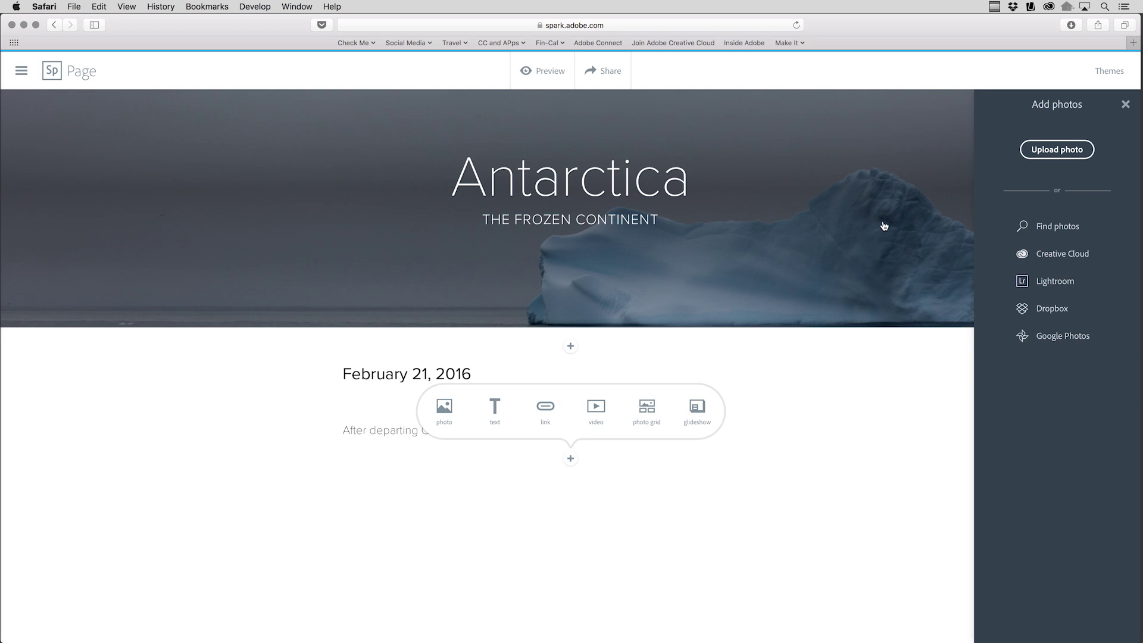
click(1024, 153)
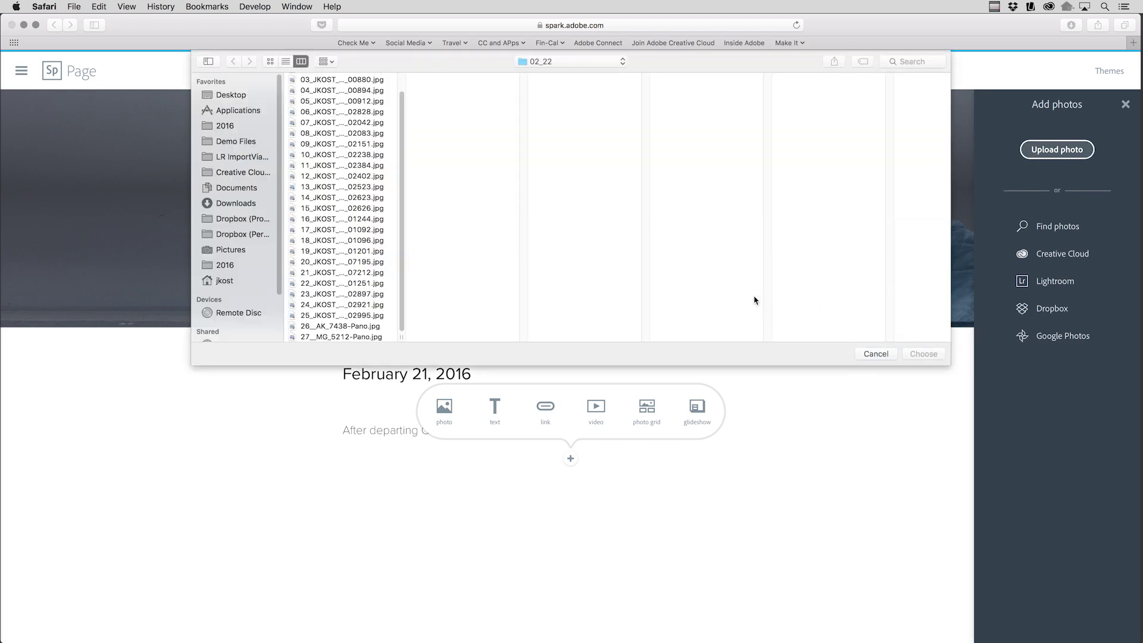
click(344, 91)
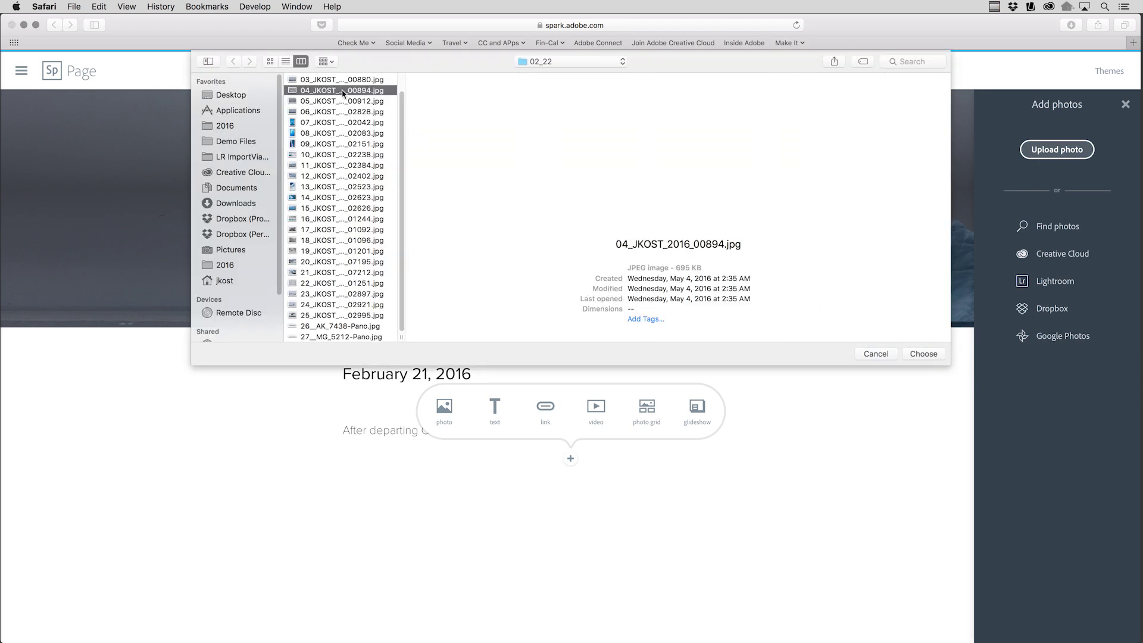
key(Return)
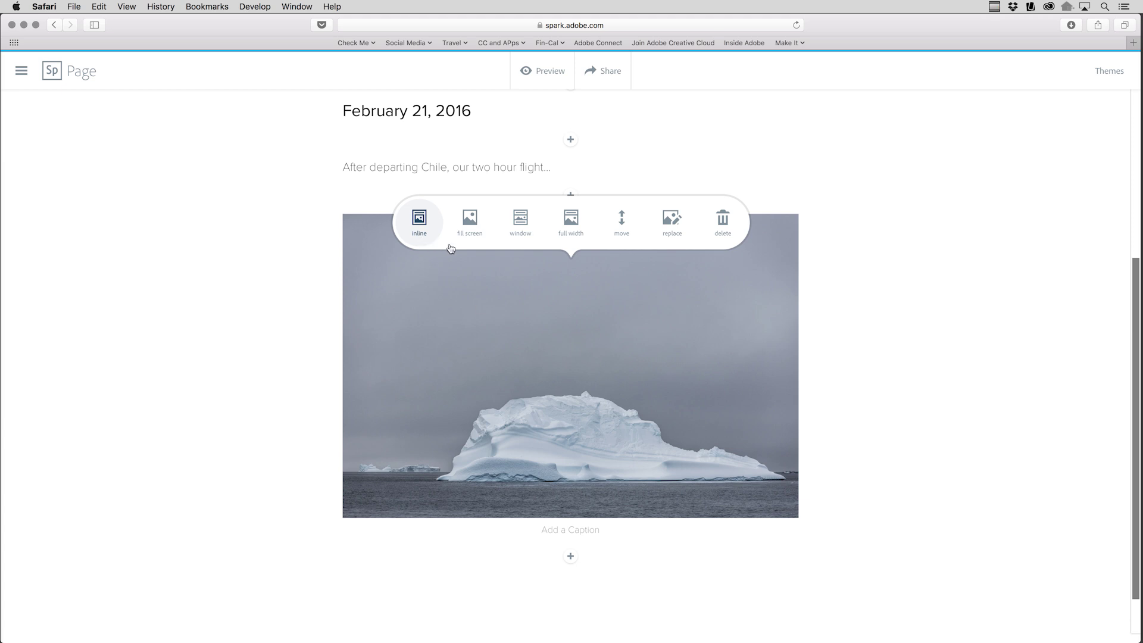
Step: Try the Window layout on the iceberg photo, then settle on Fill screen
click(470, 227)
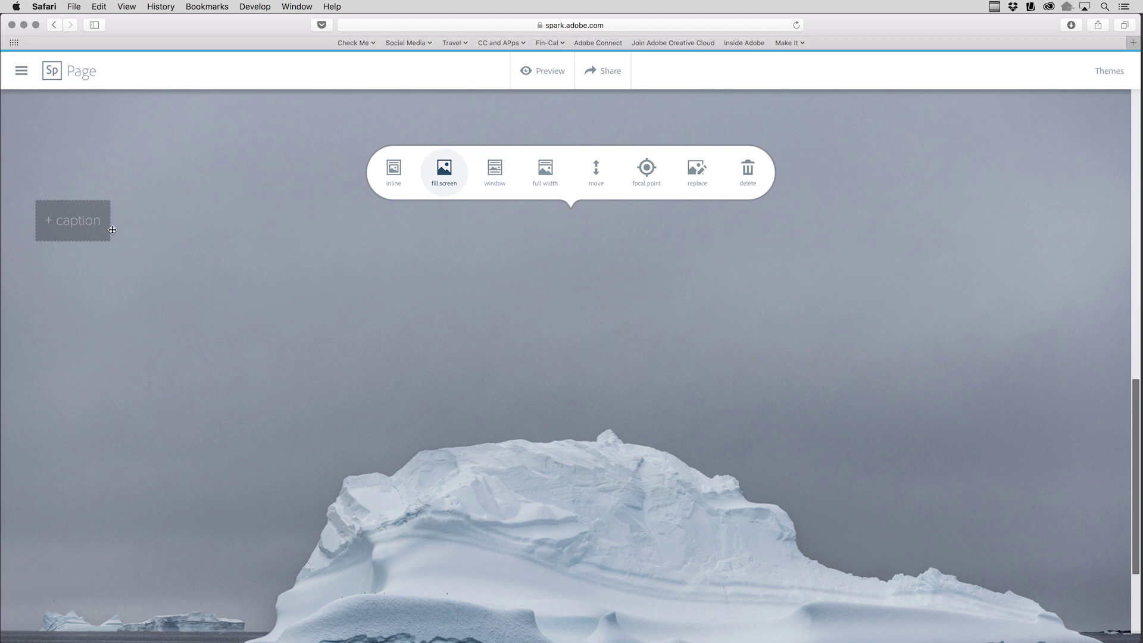
click(495, 171)
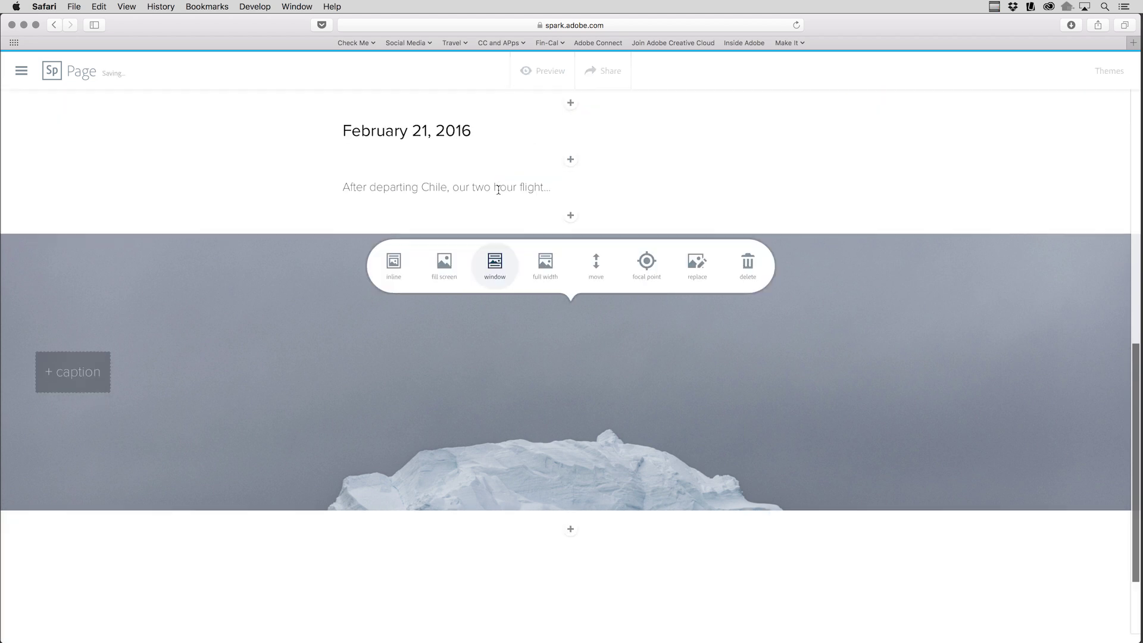
scroll(456, 374, up, 2)
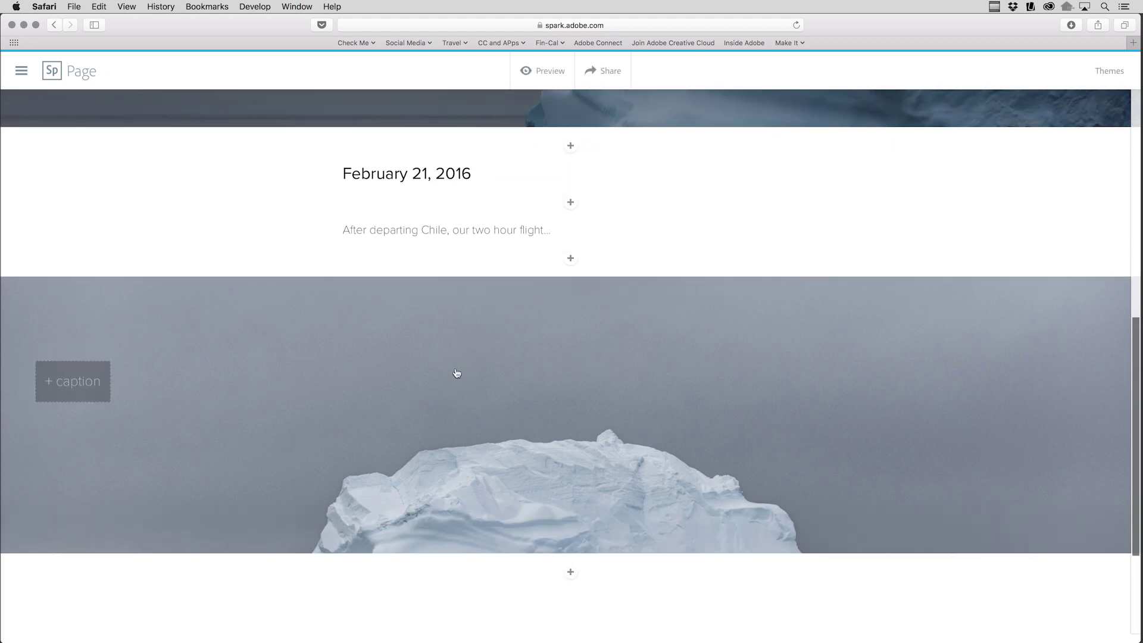
scroll(457, 373, down, 3)
scroll(456, 374, up, 6)
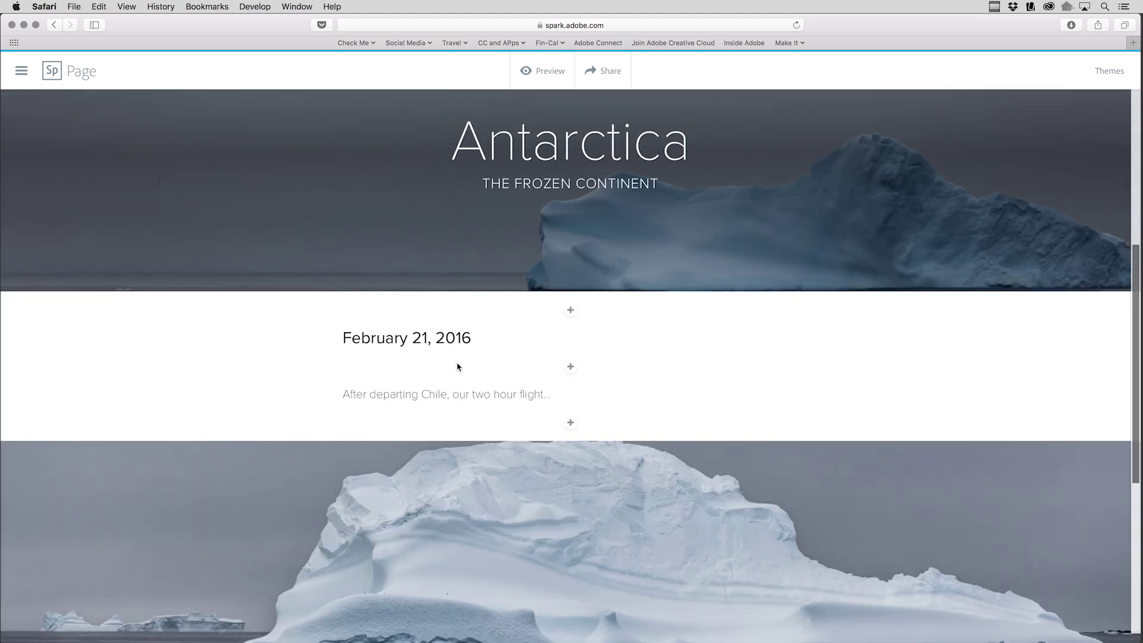
scroll(463, 359, down, 4)
click(470, 351)
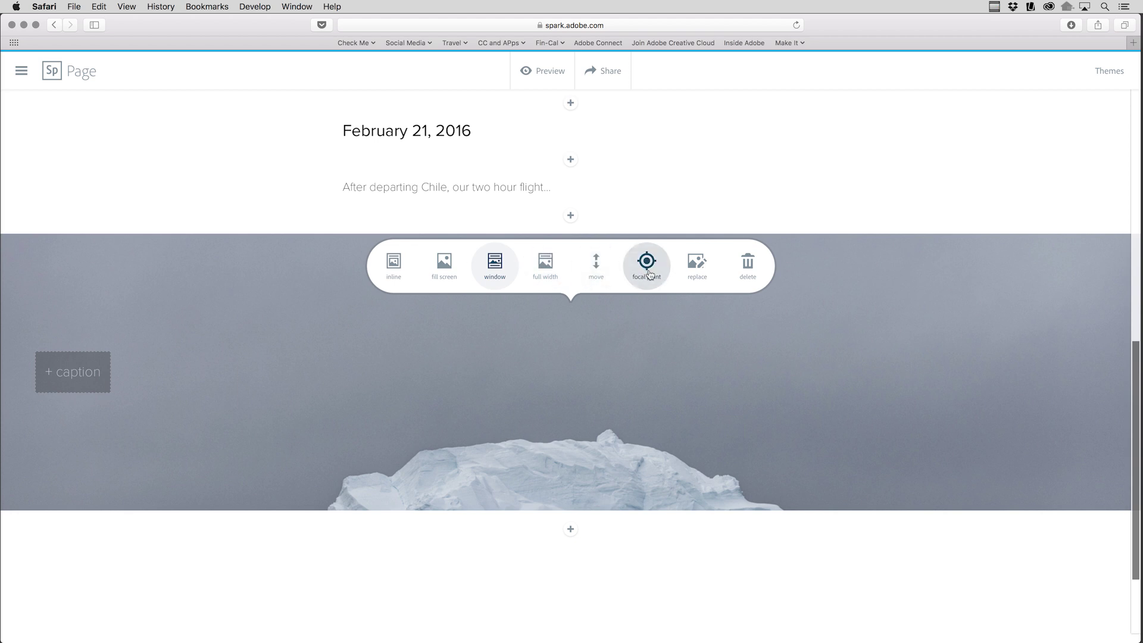
click(444, 264)
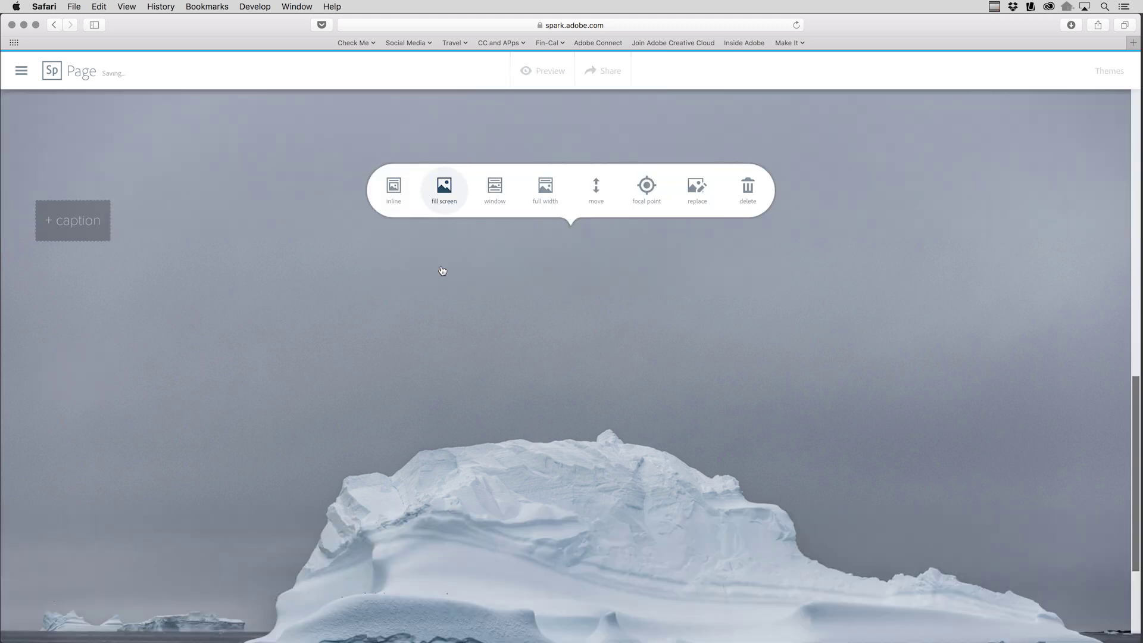
Step: Drag the full-screen photo's focal point onto the iceberg and save it
click(650, 194)
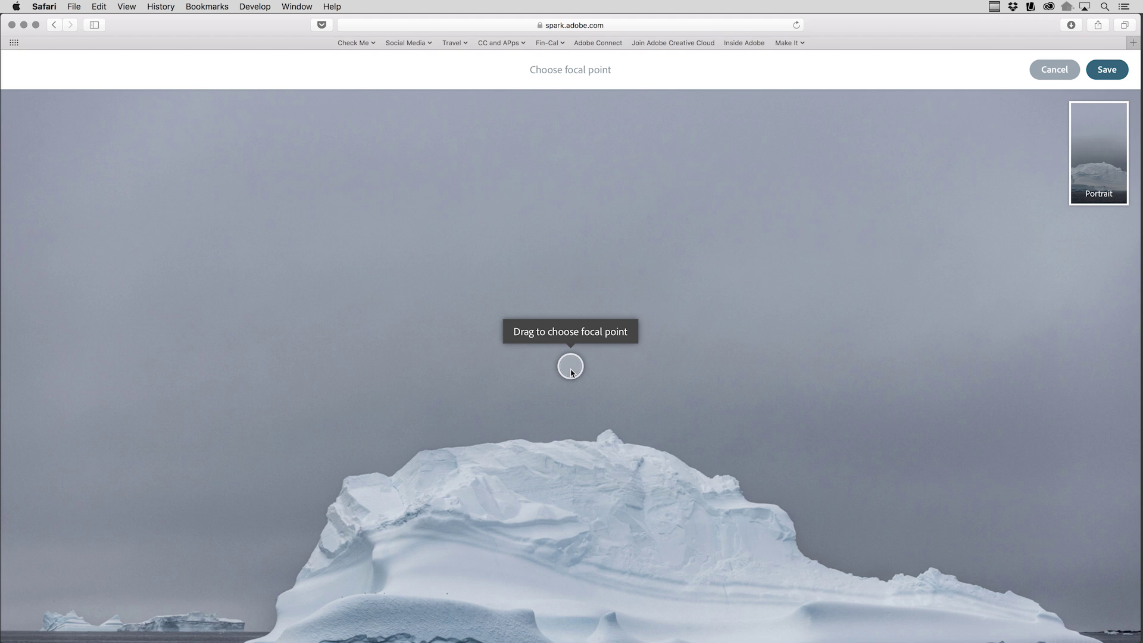
drag(570, 371, 452, 492)
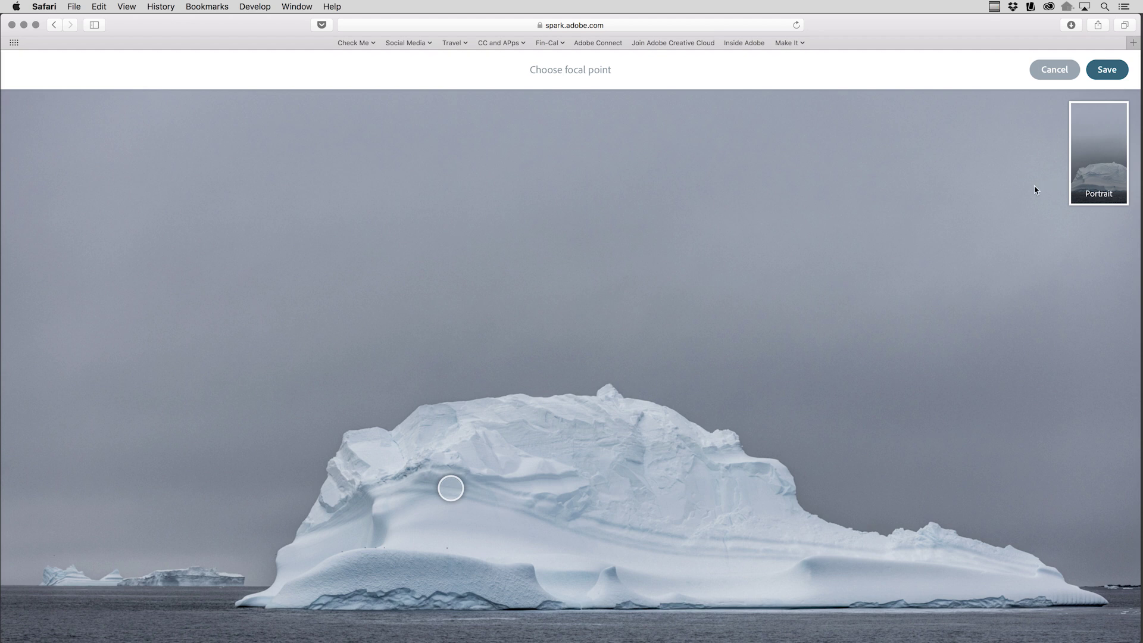
click(1108, 70)
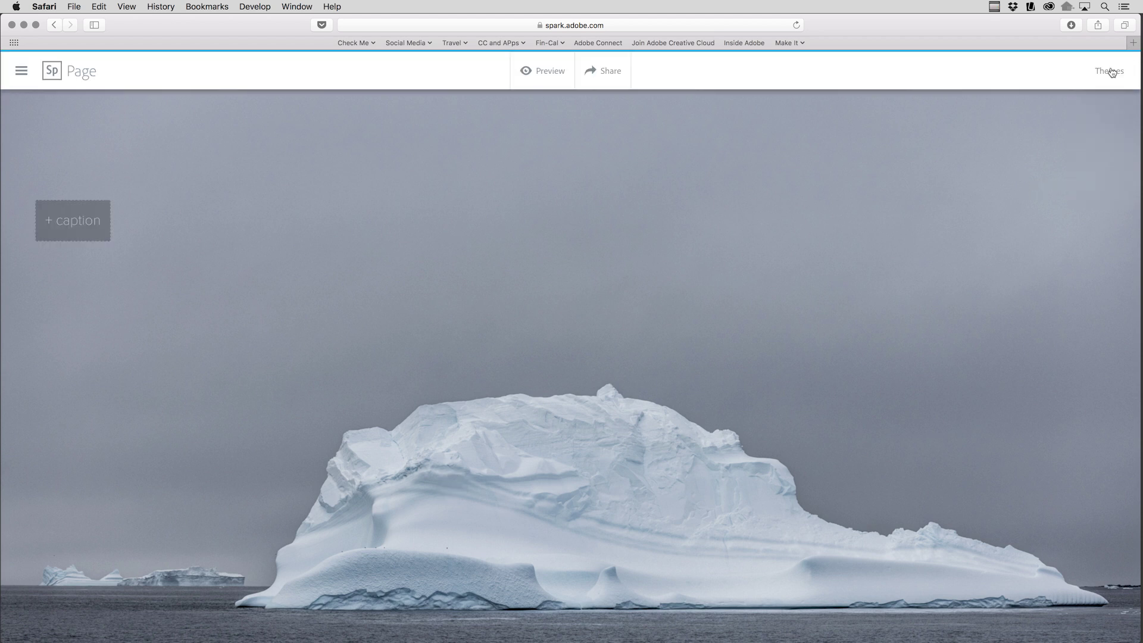
scroll(891, 215, down, 5)
Step: Add a photo grid of eight ice JPGs uploaded from the computer
scroll(781, 339, down, 2)
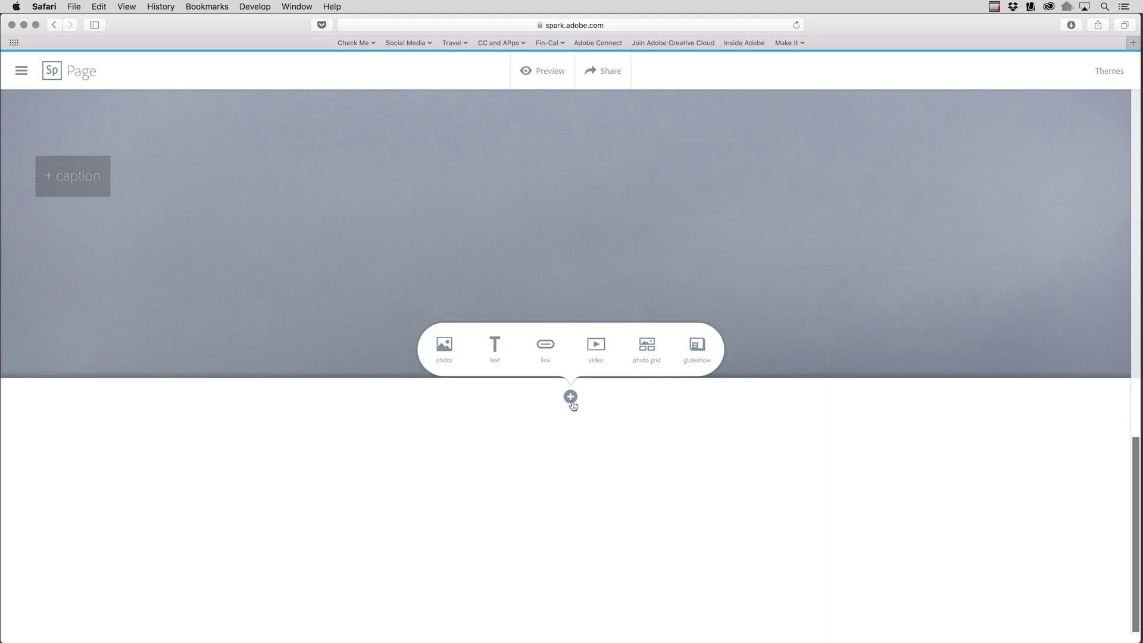
click(646, 350)
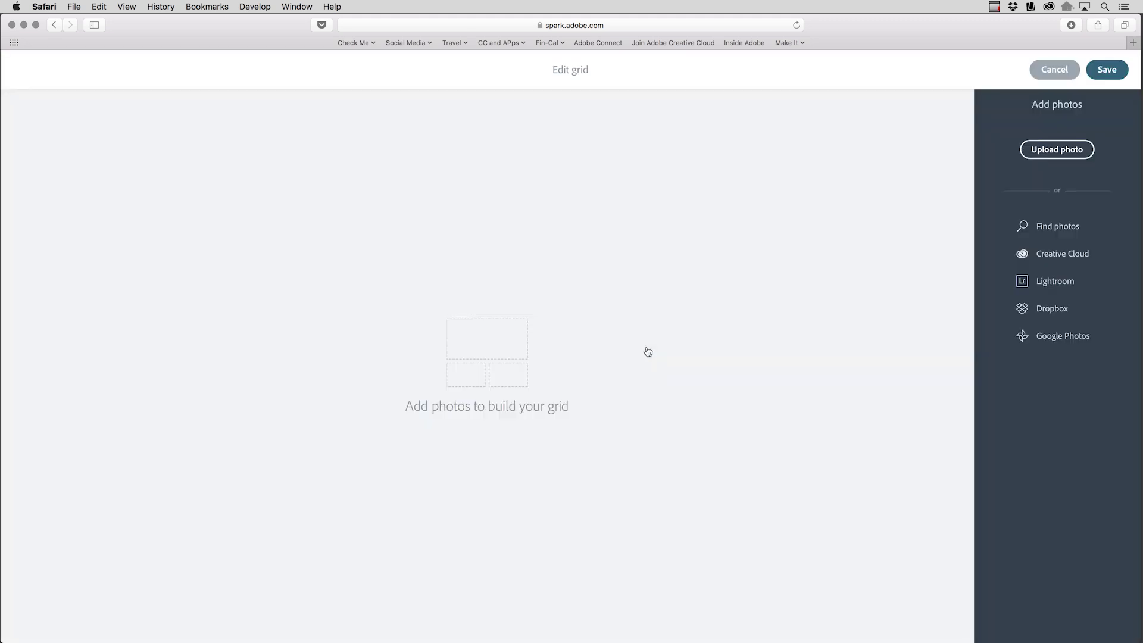
click(496, 355)
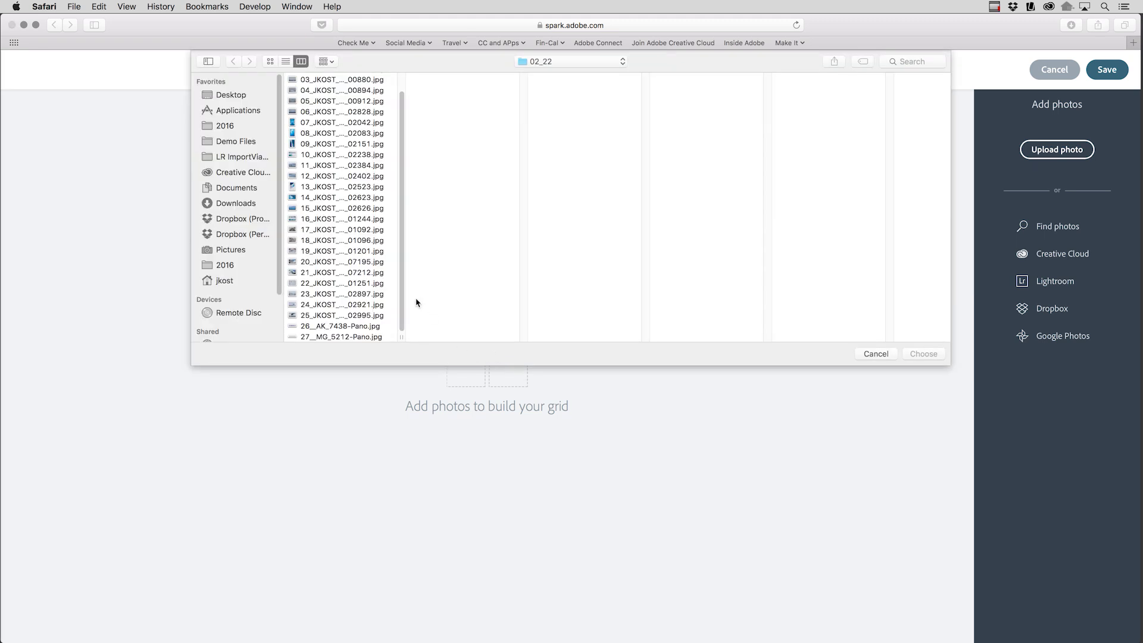
click(324, 124)
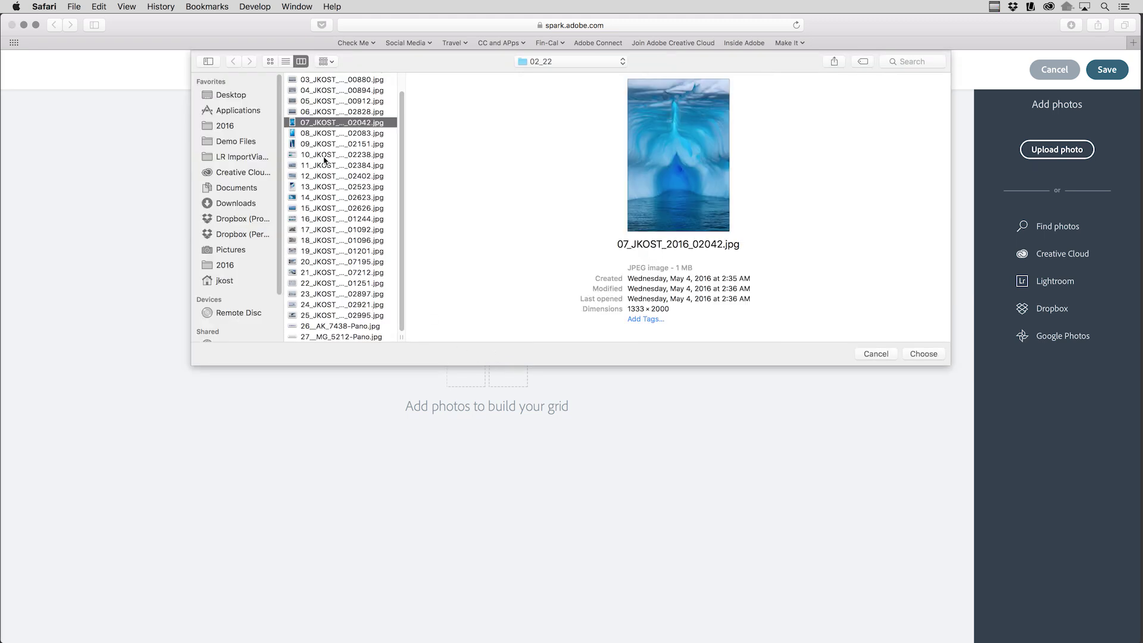
shift+click(324, 198)
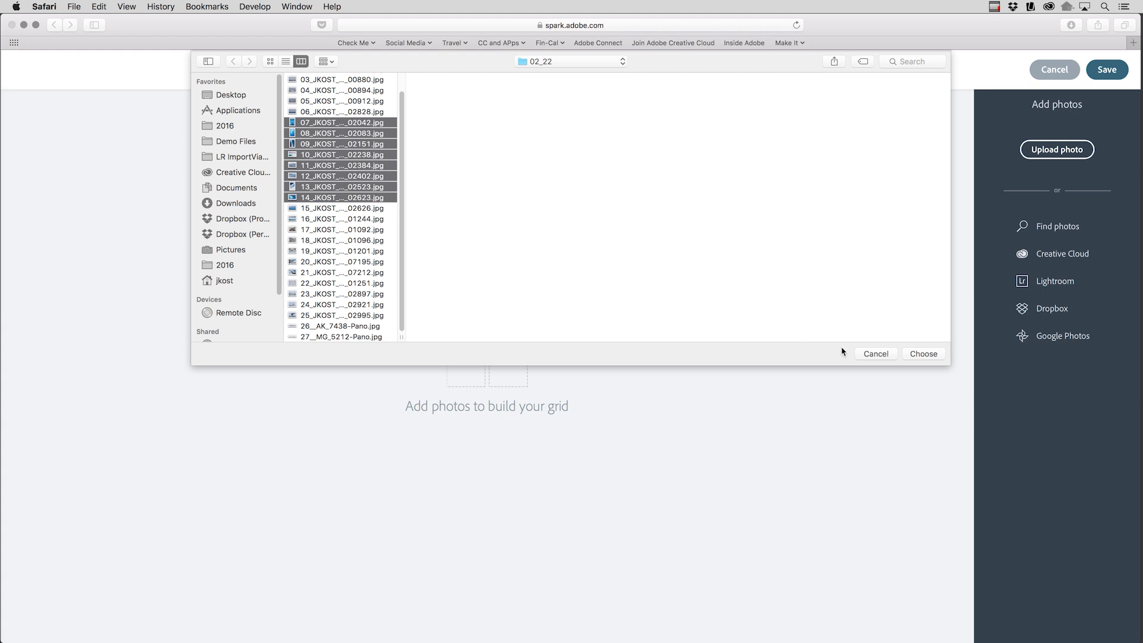
click(918, 357)
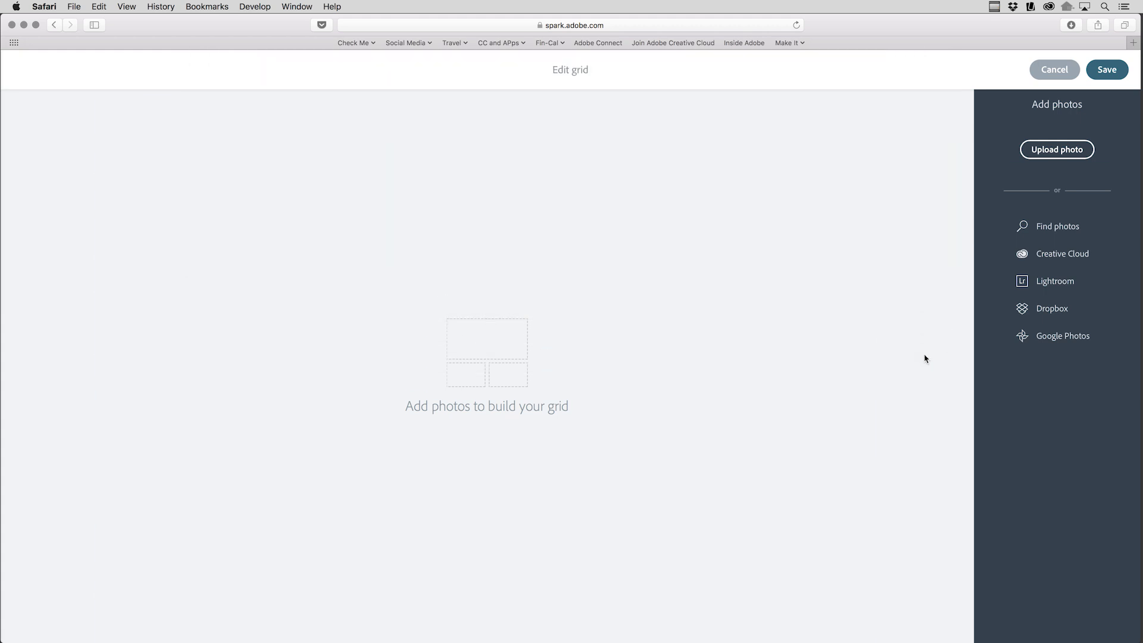
scroll(771, 365, up, 8)
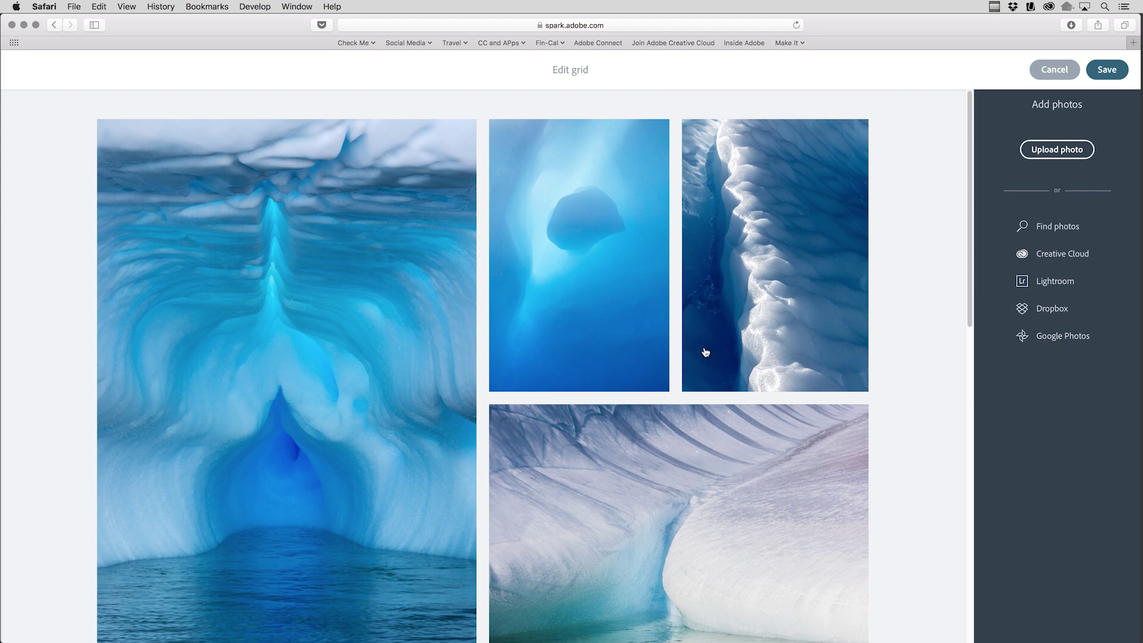
Step: Move the blue ice photo into the large lead slot, move the ice-cave photo forward, and save the grid
click(636, 332)
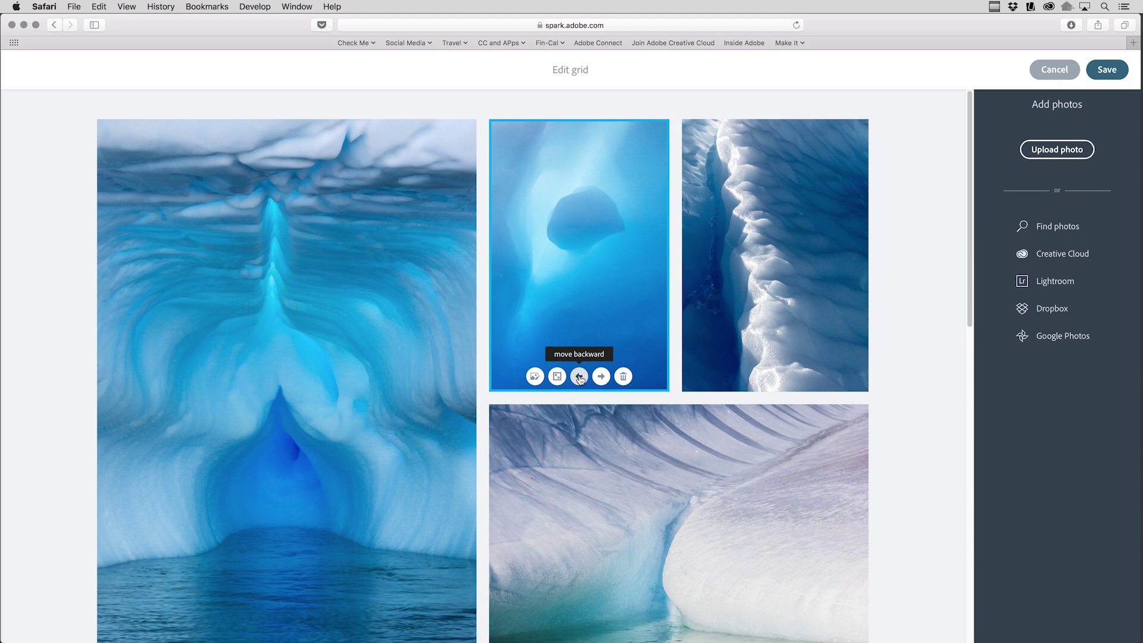
click(579, 376)
click(629, 332)
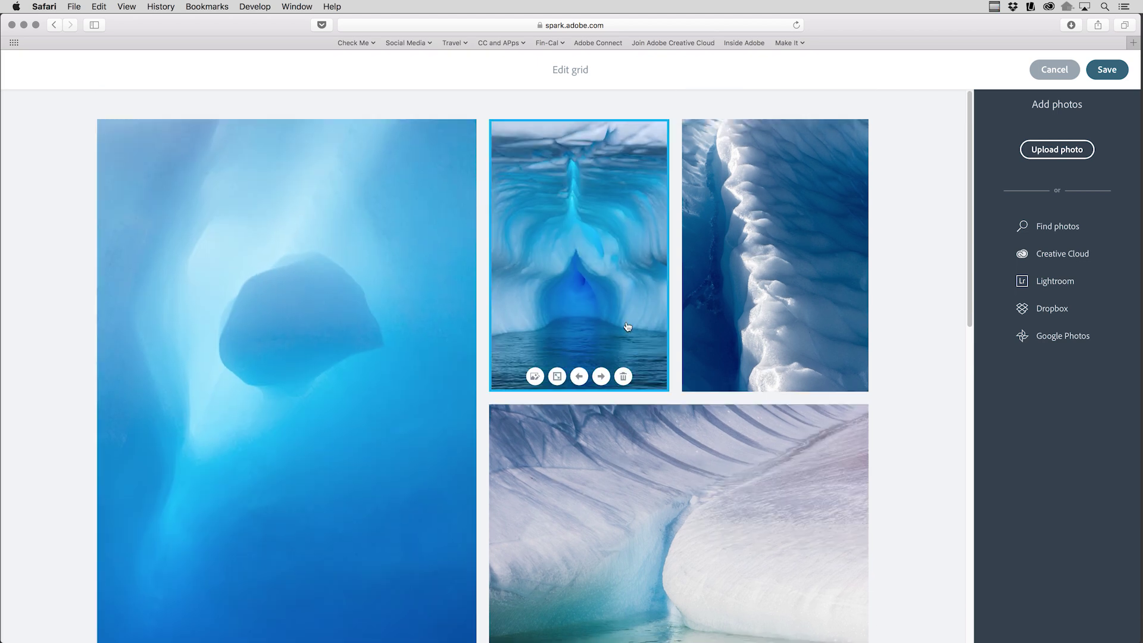
click(602, 377)
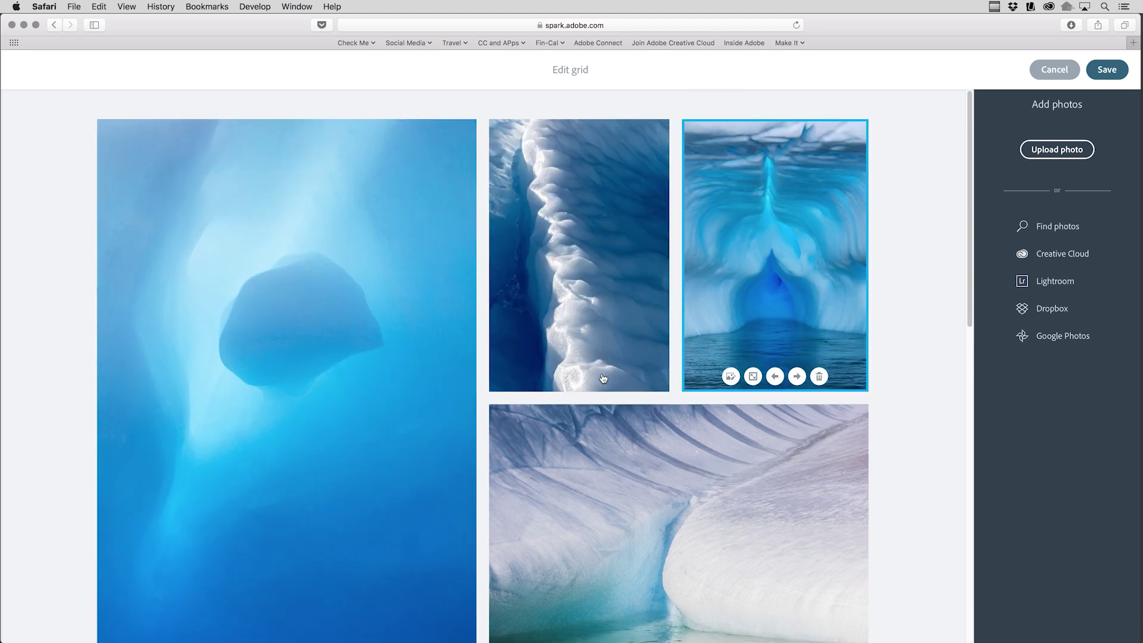
scroll(603, 378, down, 10)
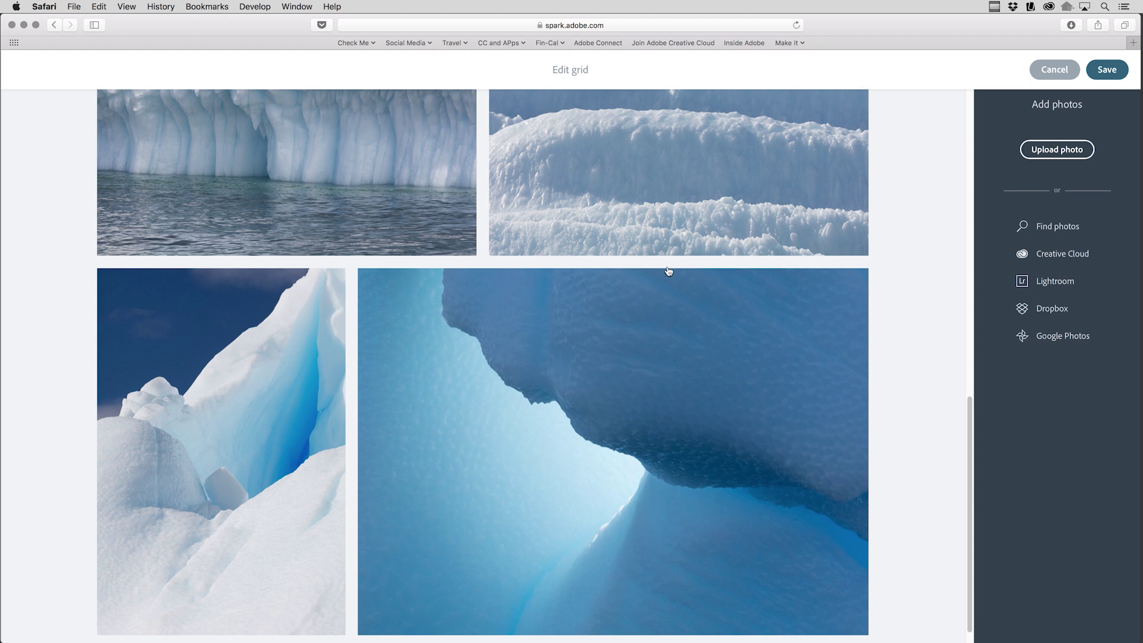
click(591, 372)
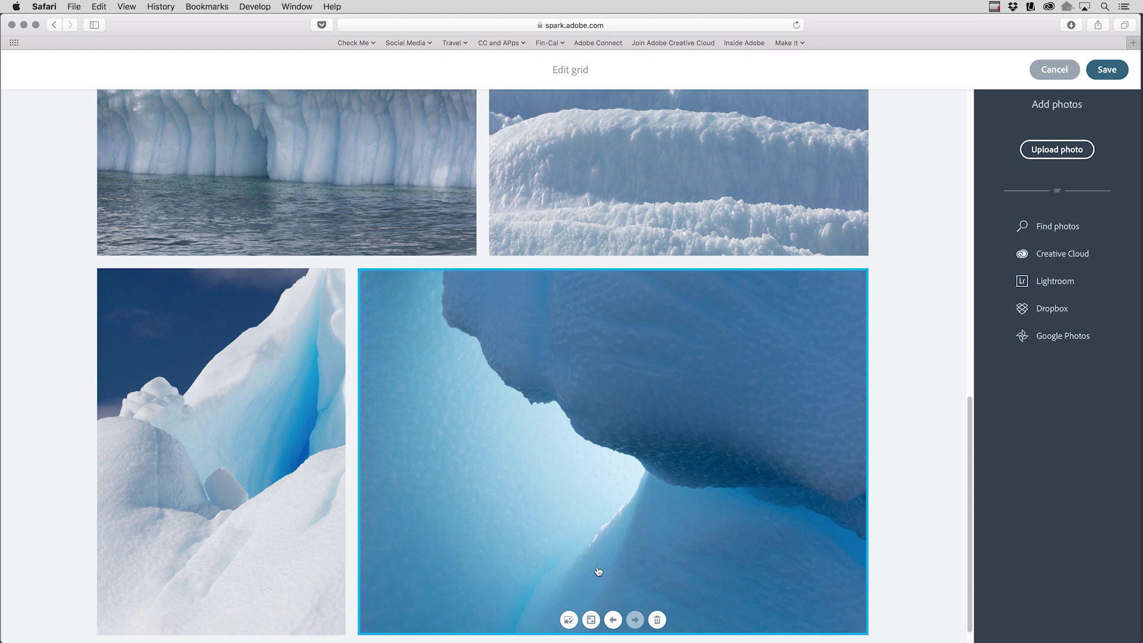
scroll(613, 523, down, 1)
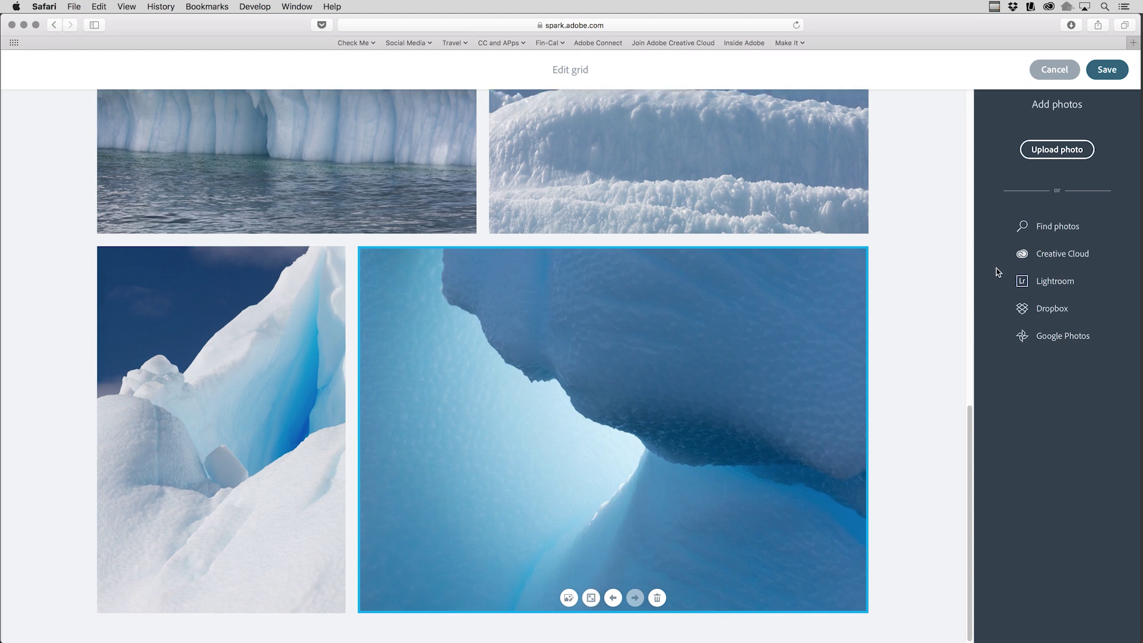
click(1102, 70)
Step: Add a Video block below the grid and paste in the 03090Fog YouTube link
scroll(738, 298, up, 5)
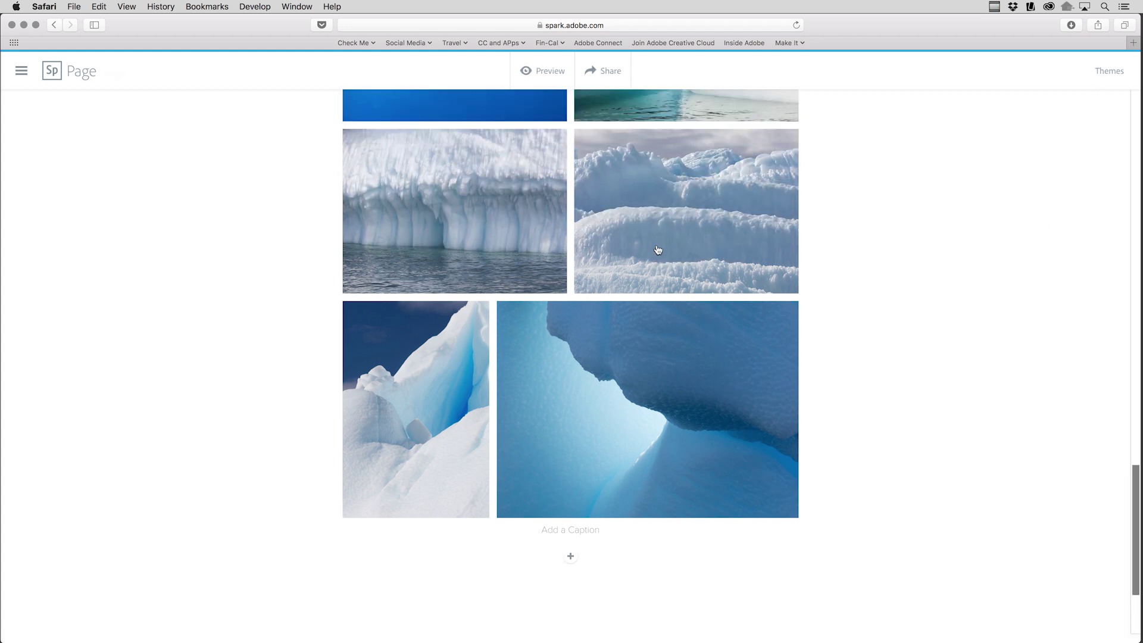
scroll(658, 250, up, 3)
click(657, 249)
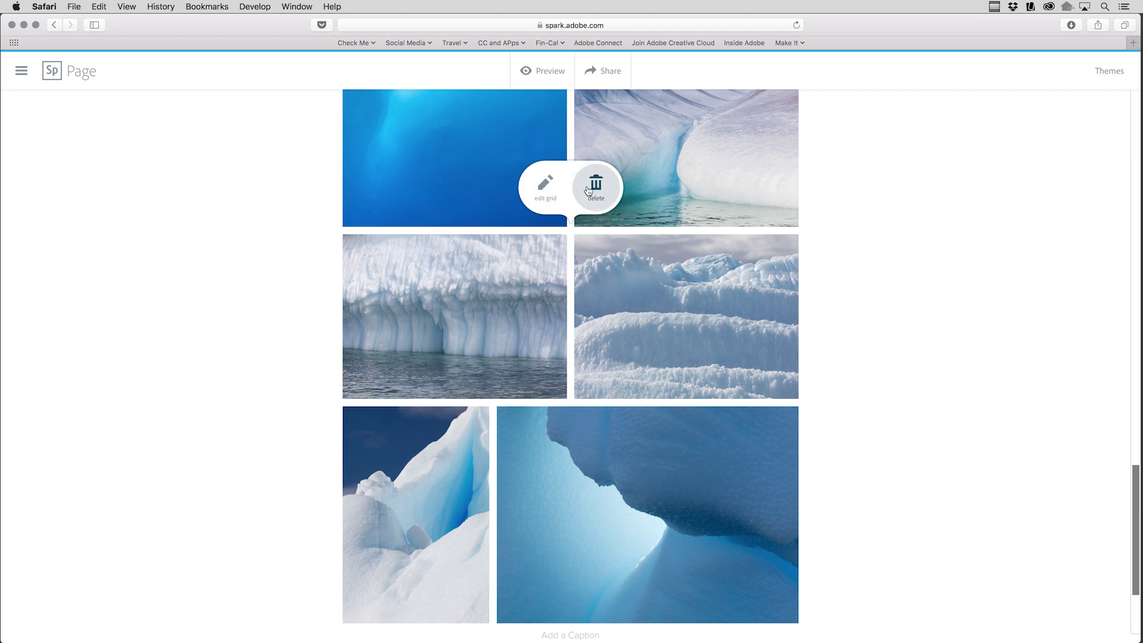
click(864, 288)
scroll(828, 310, down, 5)
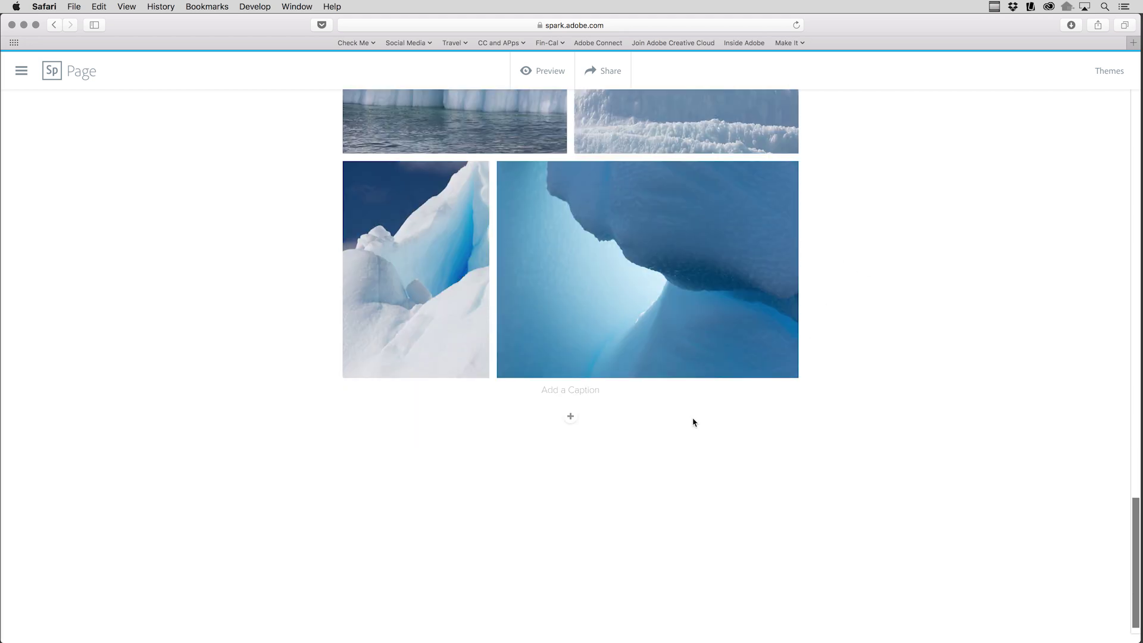
click(570, 417)
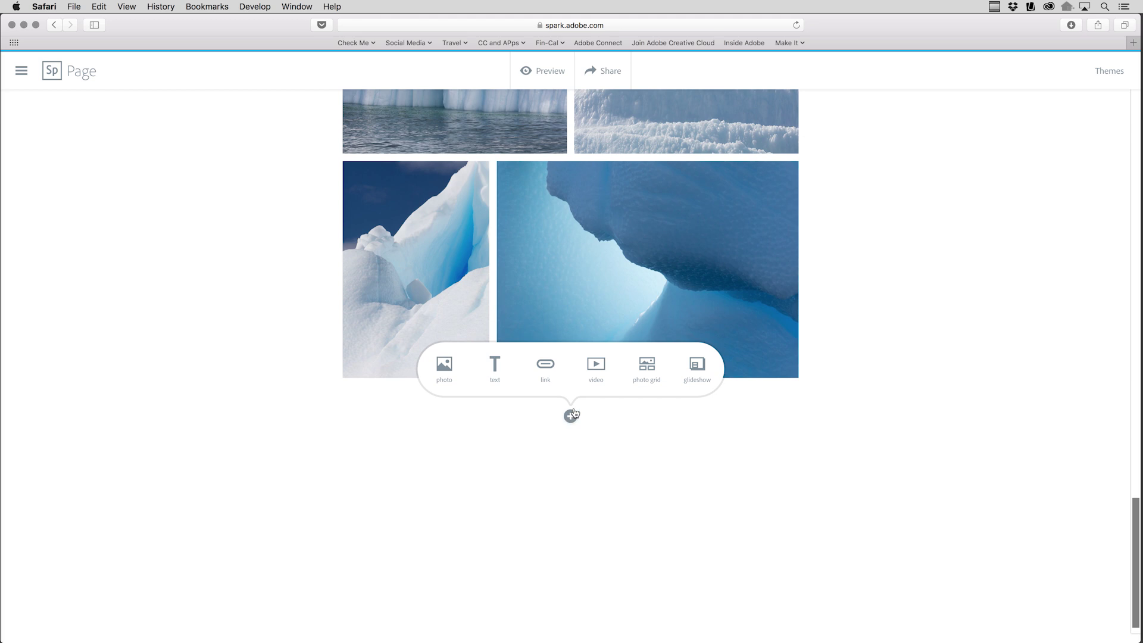
click(596, 369)
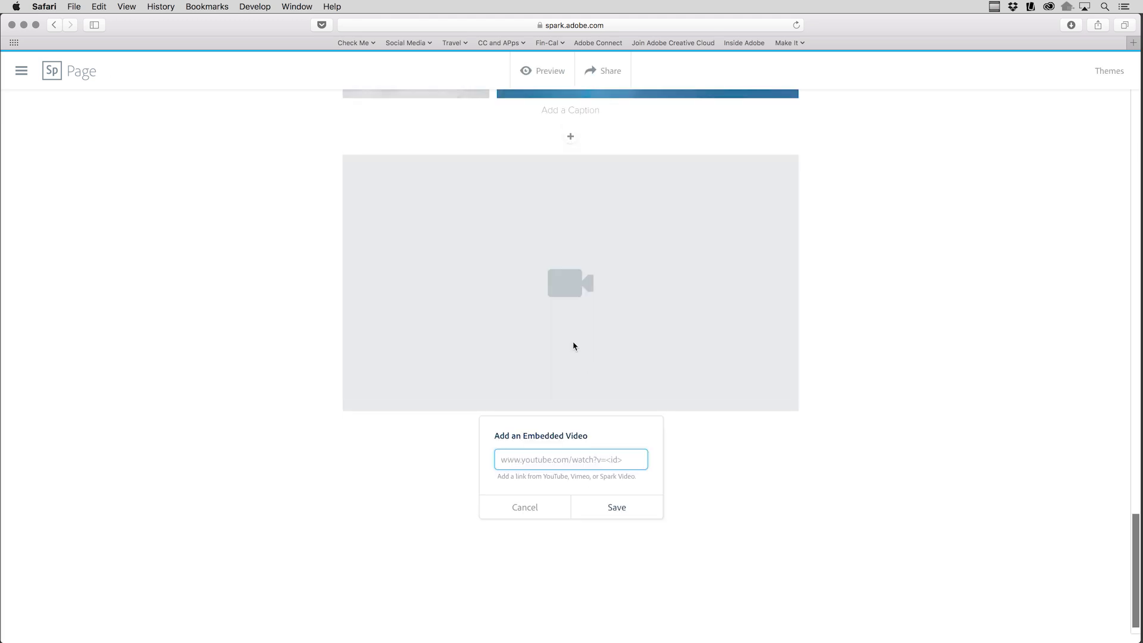
text(https://youtu.be/_ylpMK3MdJ4)
click(616, 507)
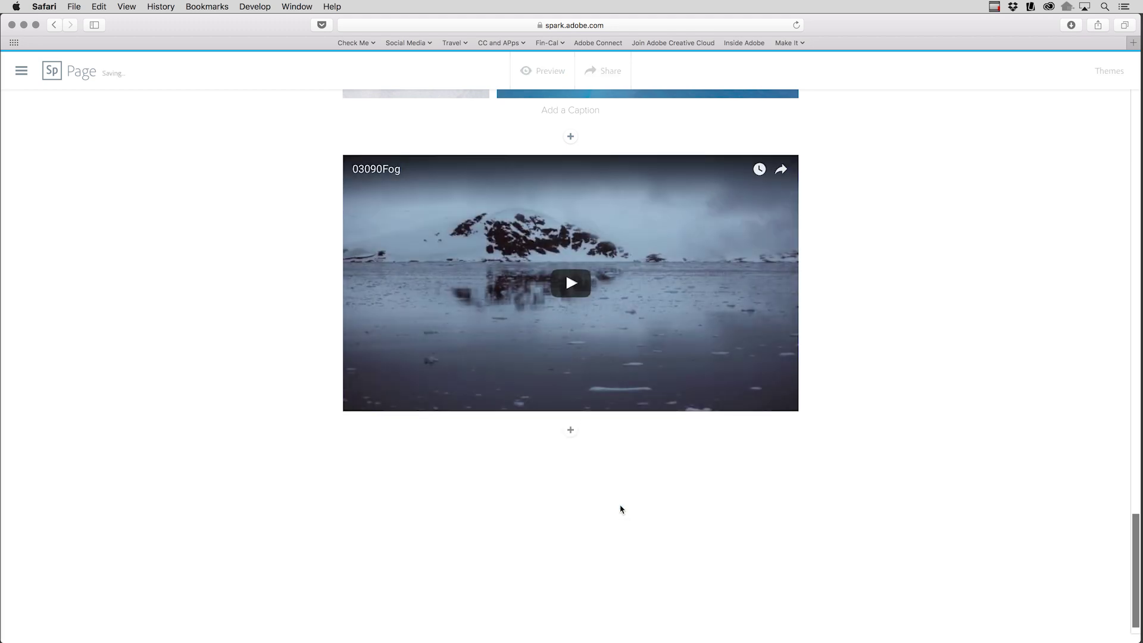
Step: Add a centred 'For more information, visit my blog!' link button below the video, pointing to the author's blog URL
click(571, 430)
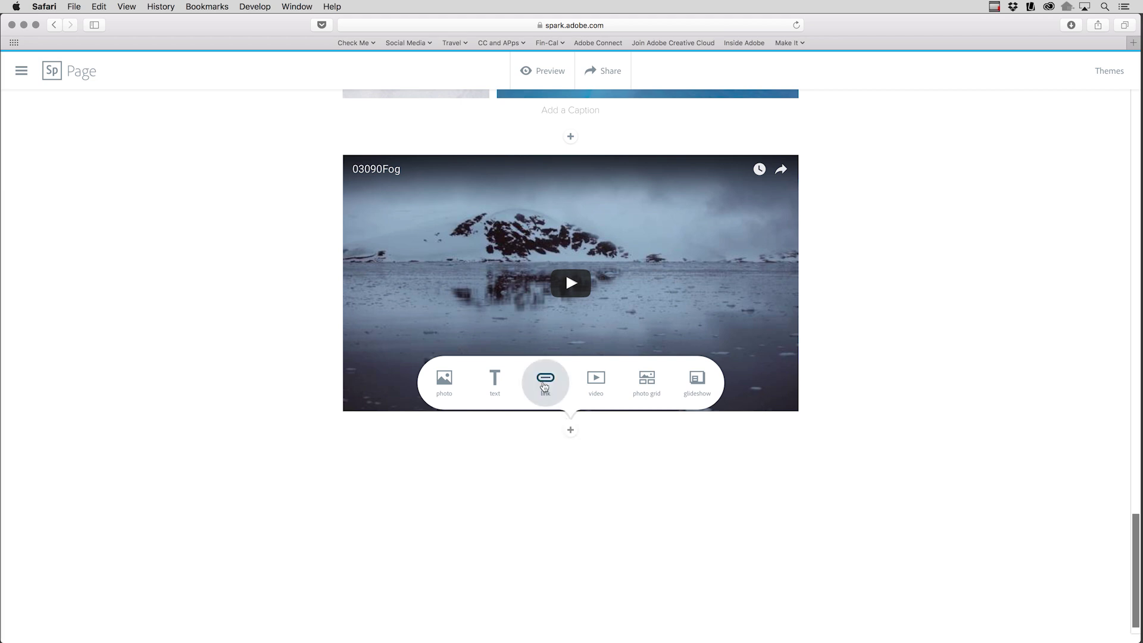
click(544, 378)
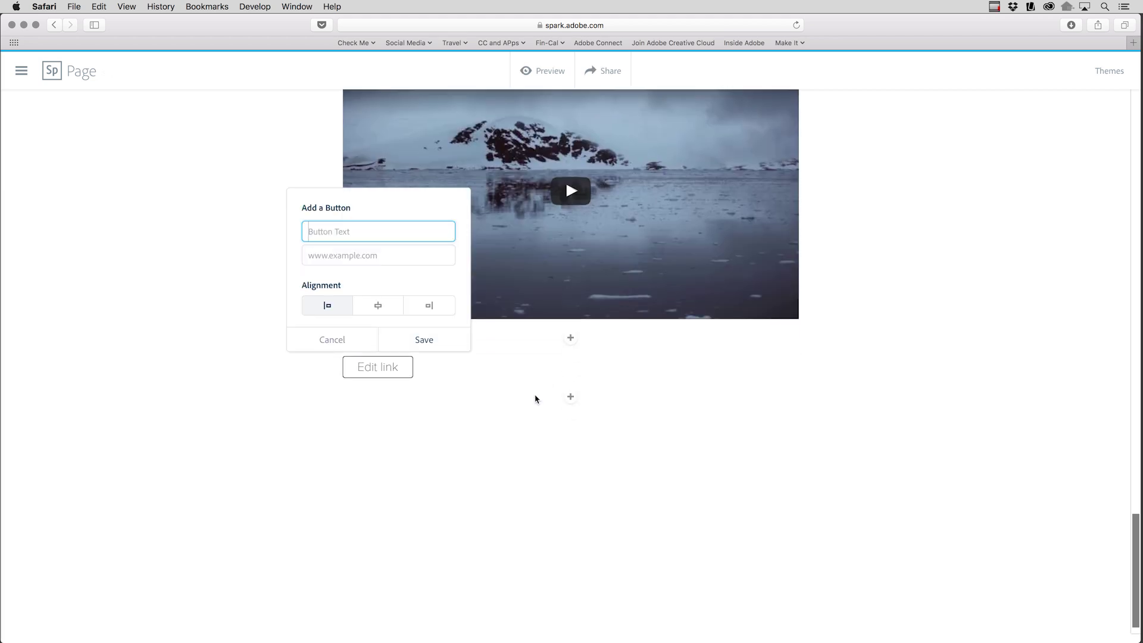
text(For more information, visit my blog)
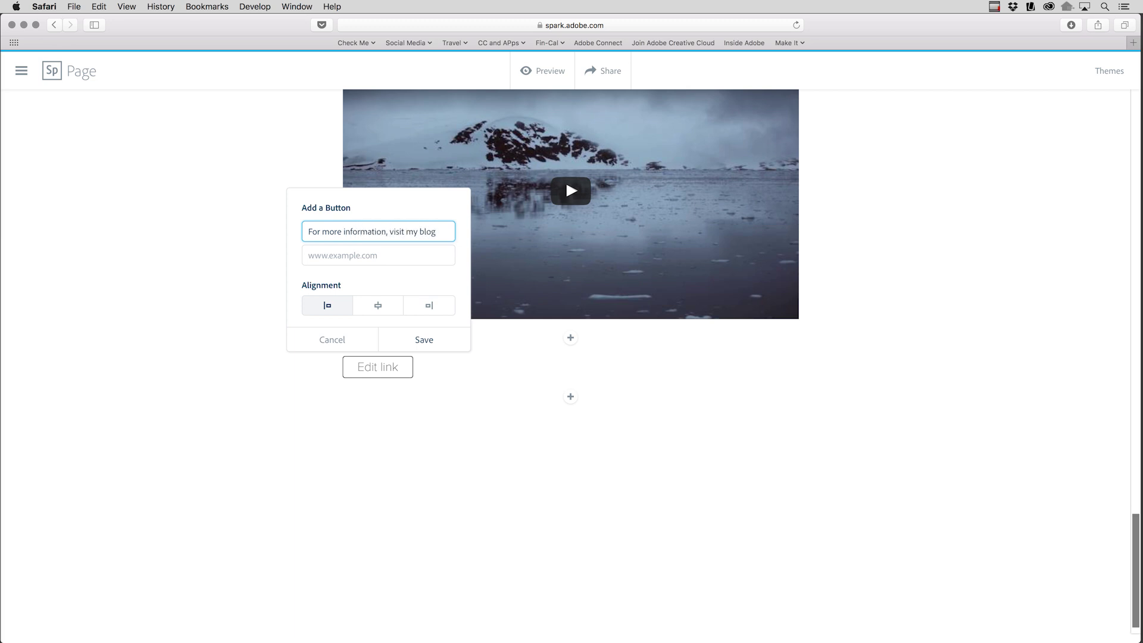
text(!)
click(374, 257)
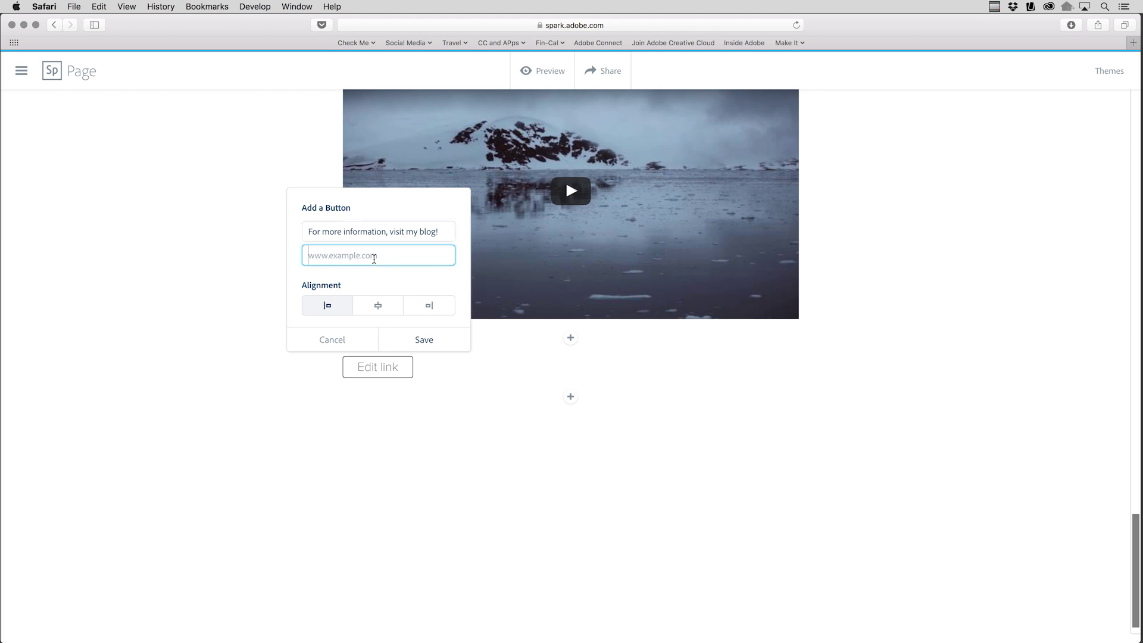
text(blogs.adobe.com/jkost)
click(381, 306)
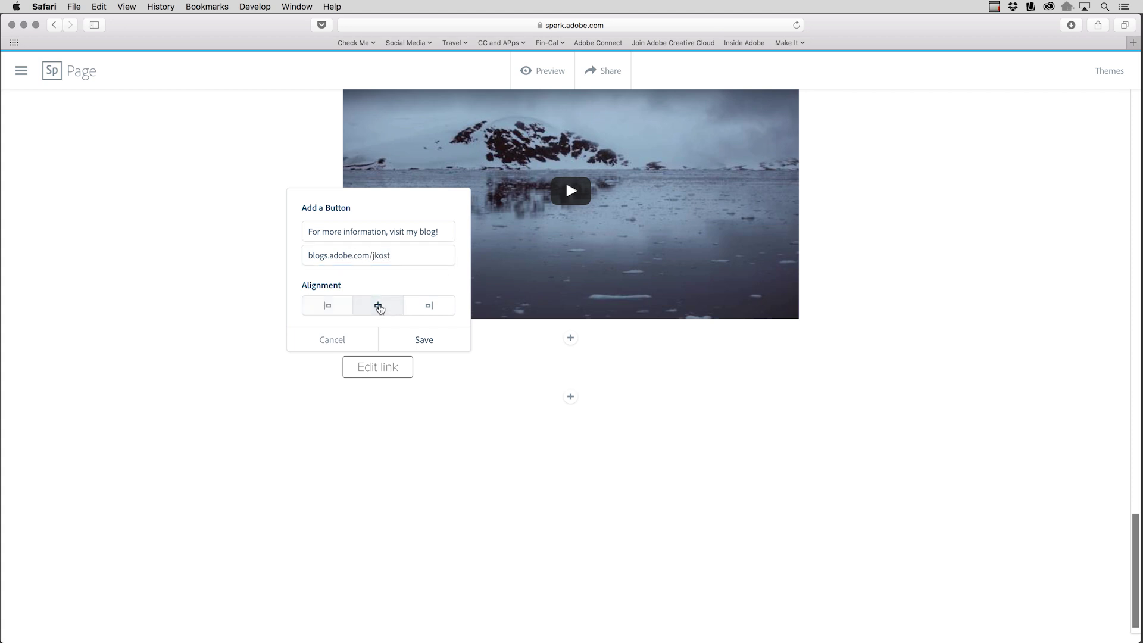
click(419, 342)
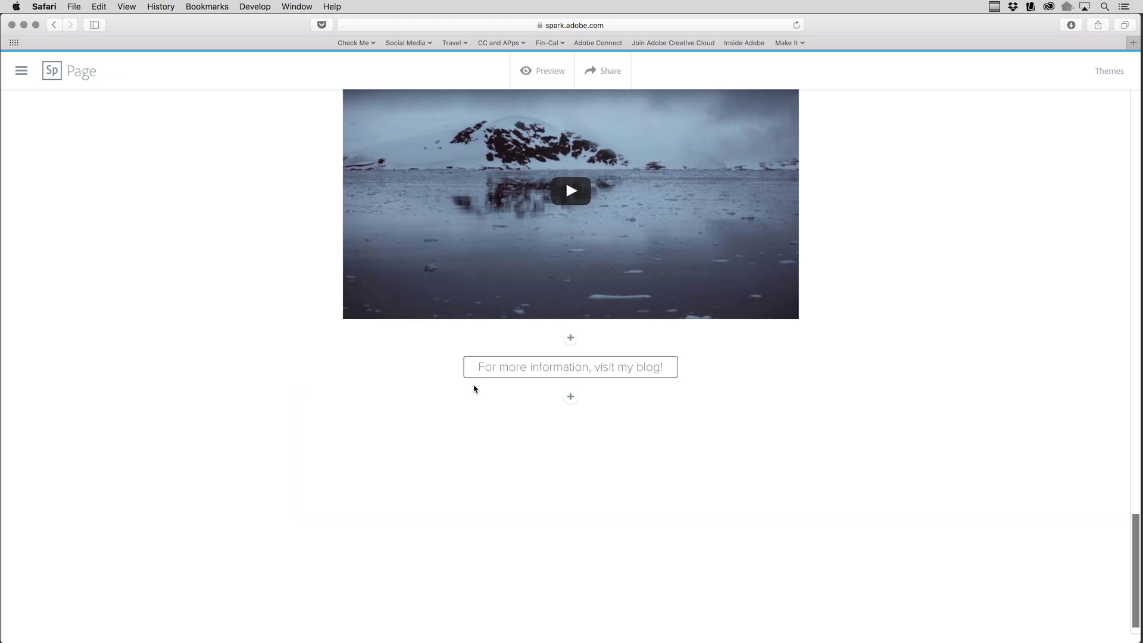
scroll(474, 389, up, 10)
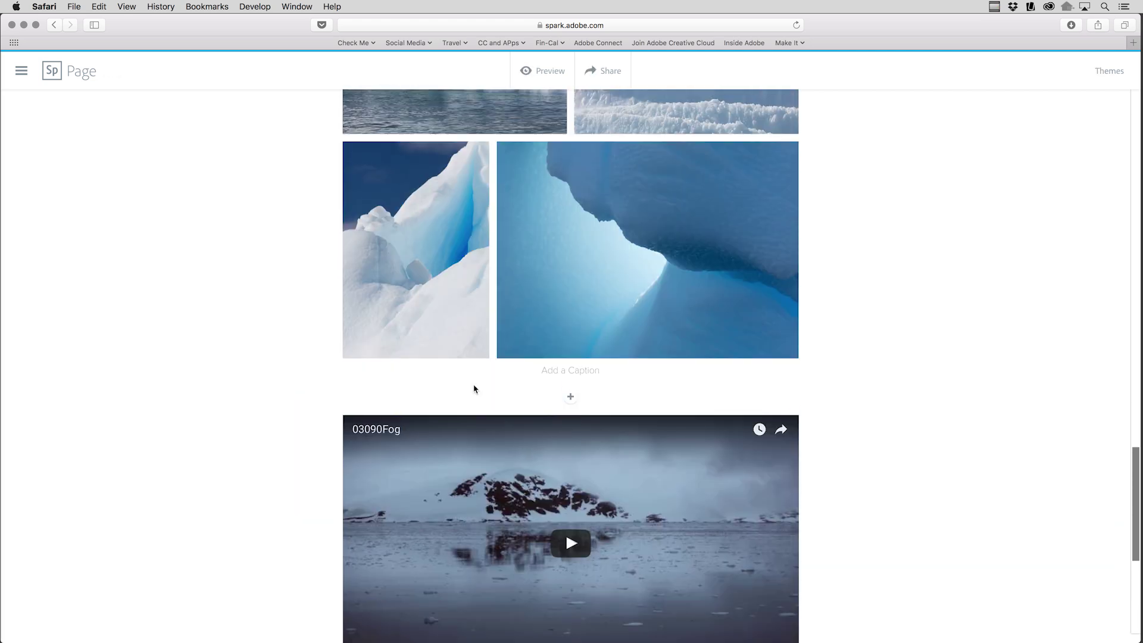
Step: Apply the Vintage theme to the Antarctica page
scroll(474, 388, up, 20)
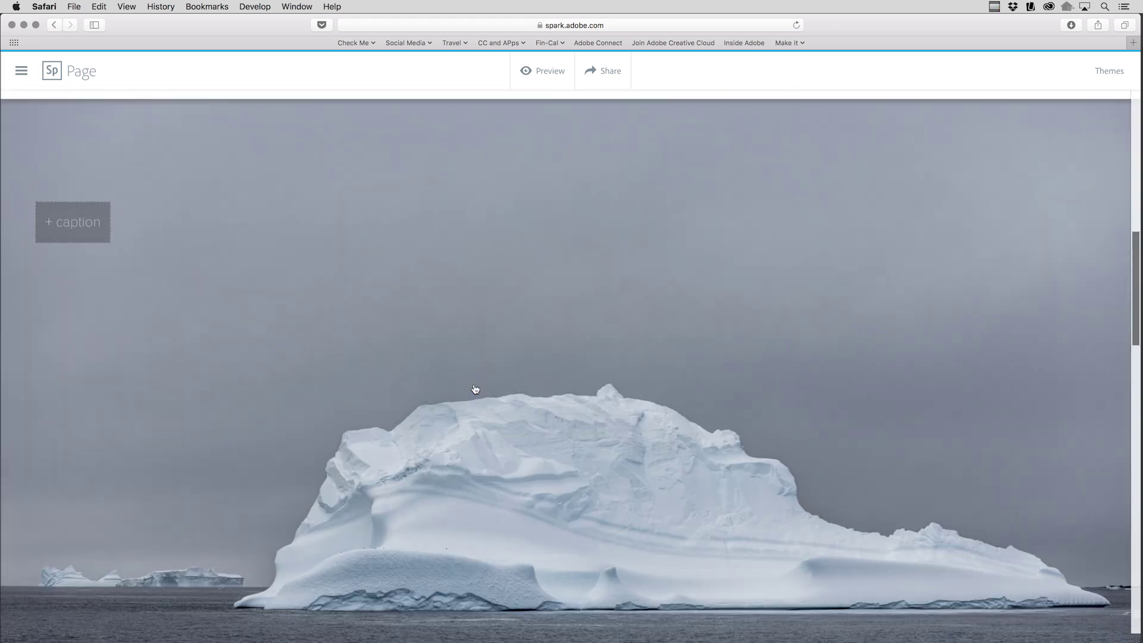
scroll(474, 389, up, 20)
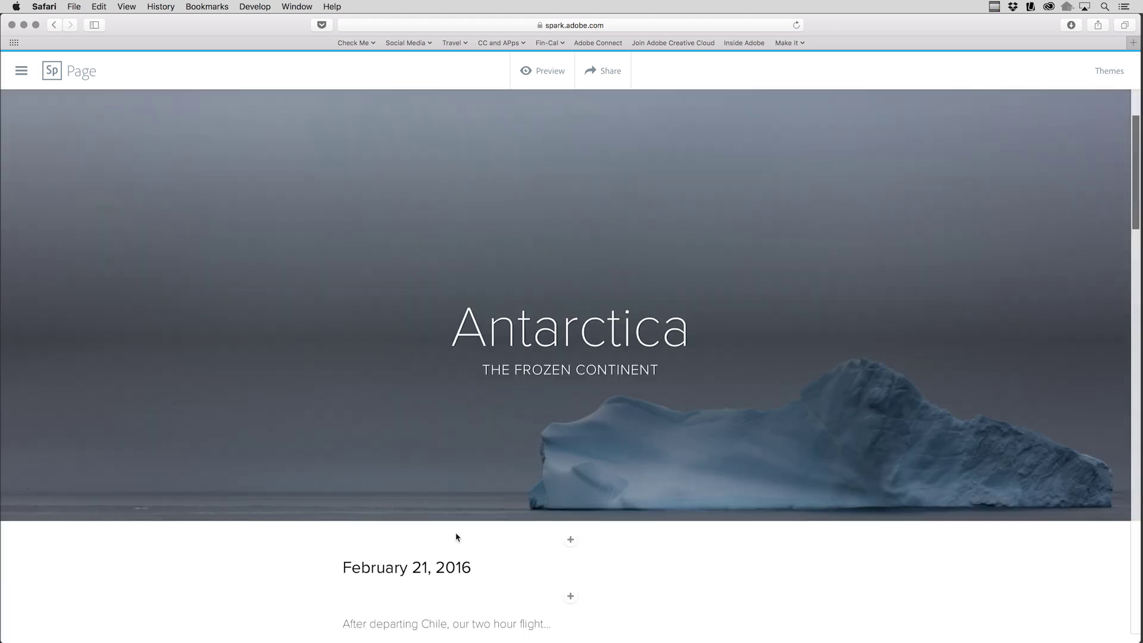
click(1106, 72)
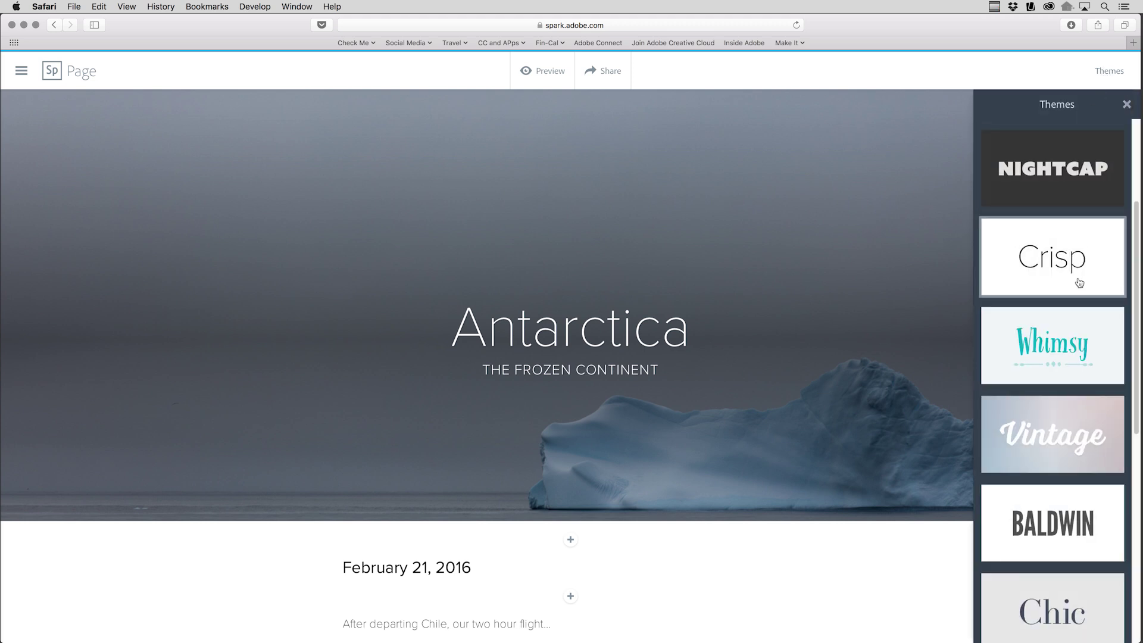
click(1067, 450)
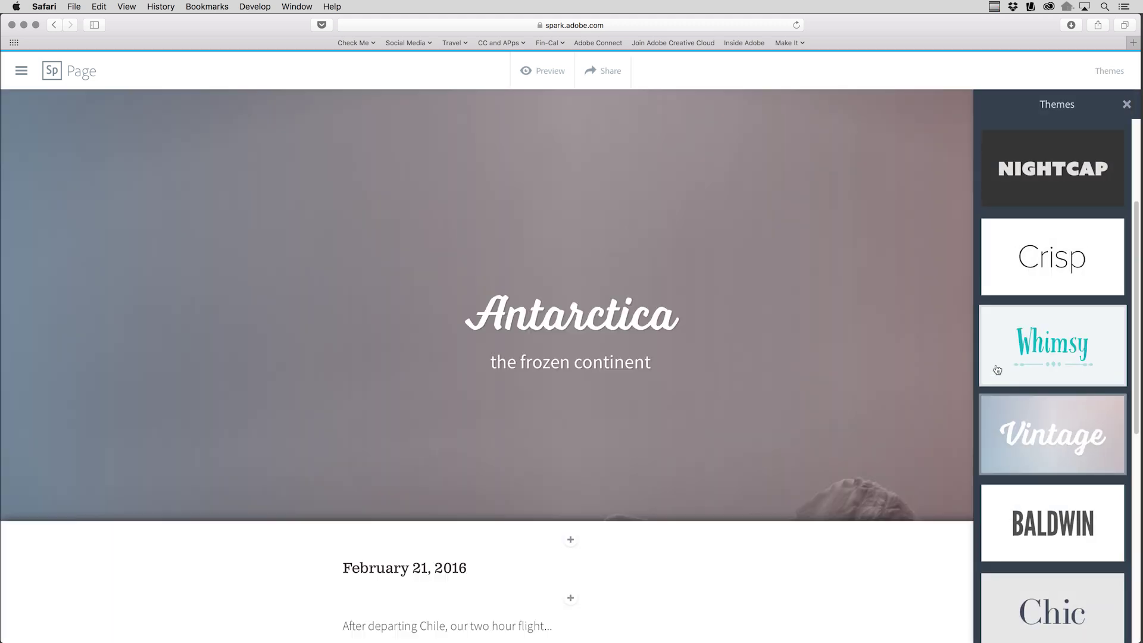
click(867, 325)
Step: Review the page in the Vintage theme, then switch back to the Crisp theme
scroll(867, 327, down, 4)
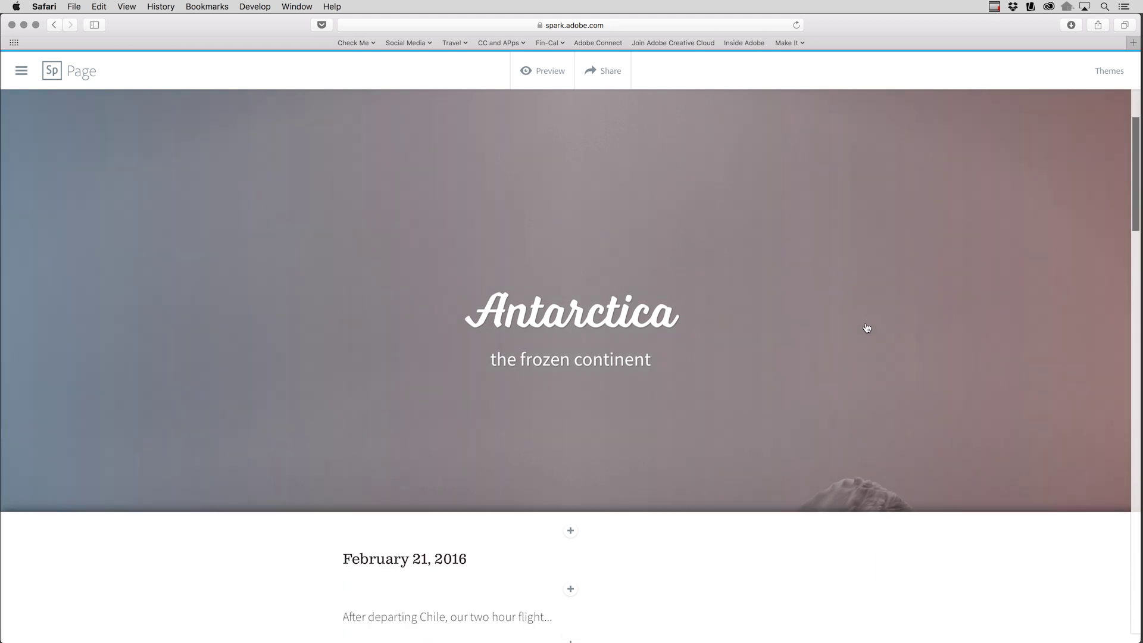
scroll(867, 329, down, 8)
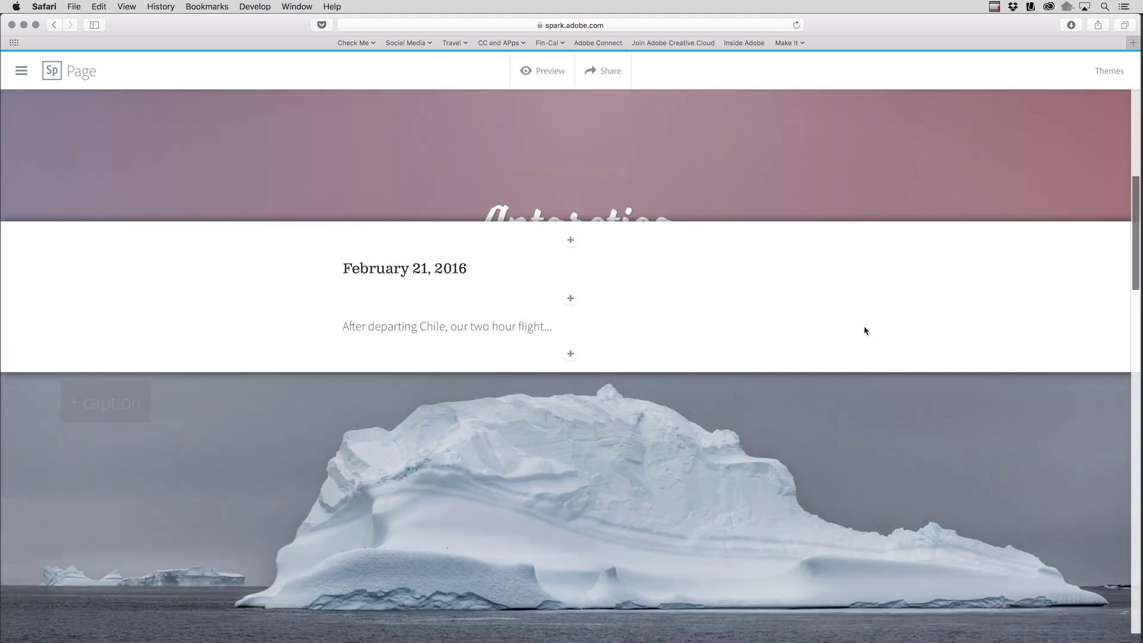
scroll(864, 330, down, 11)
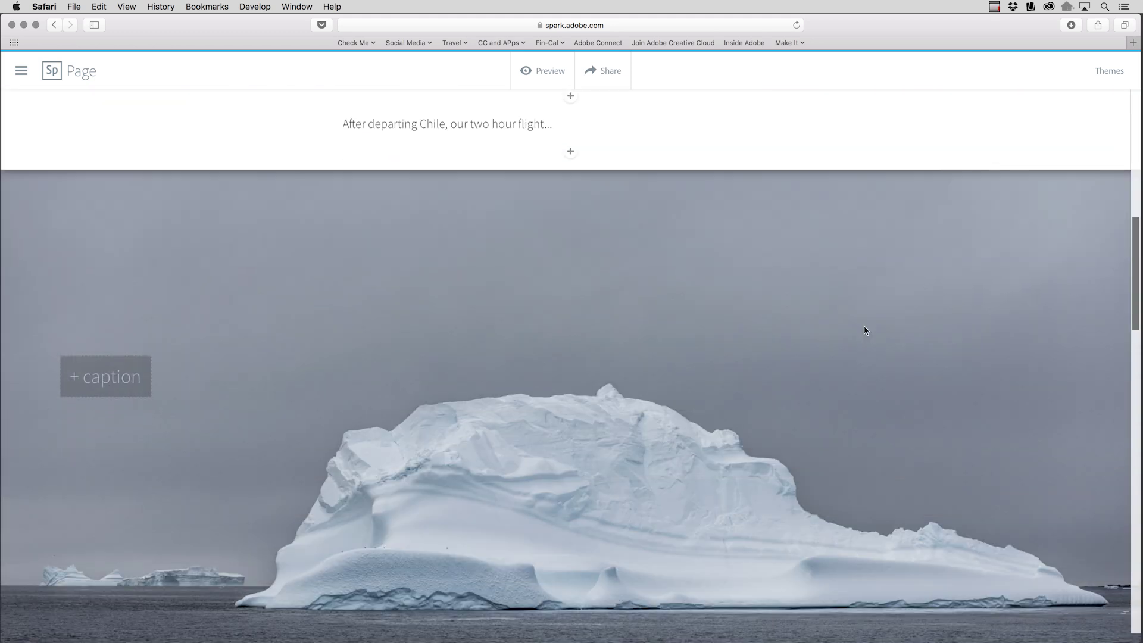
scroll(865, 331, down, 5)
scroll(865, 332, up, 20)
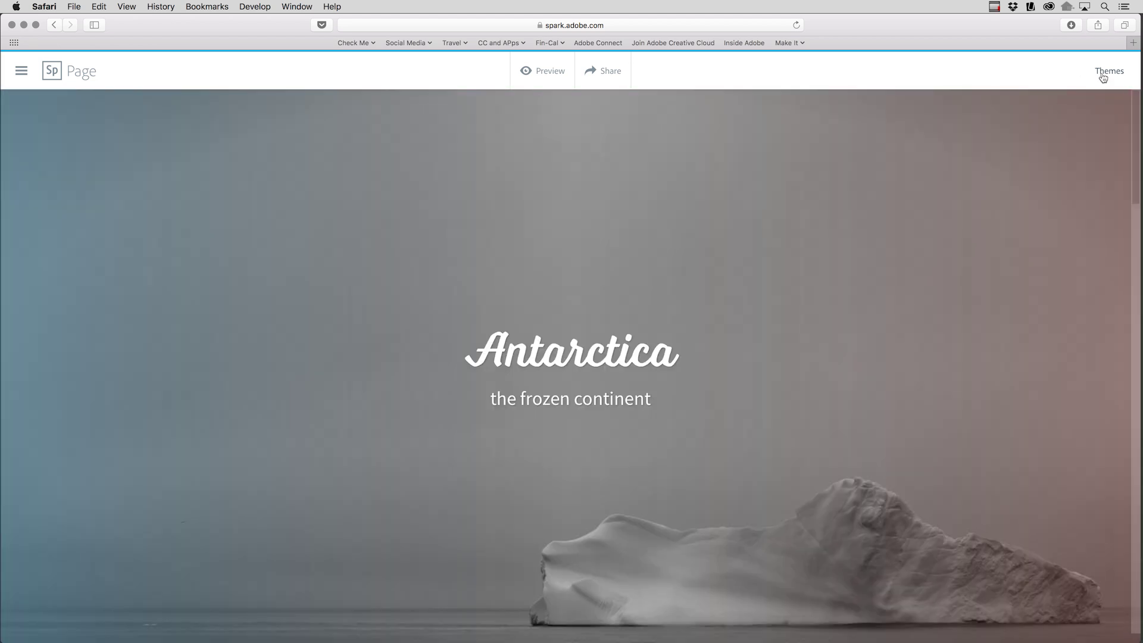
click(1108, 72)
click(1069, 249)
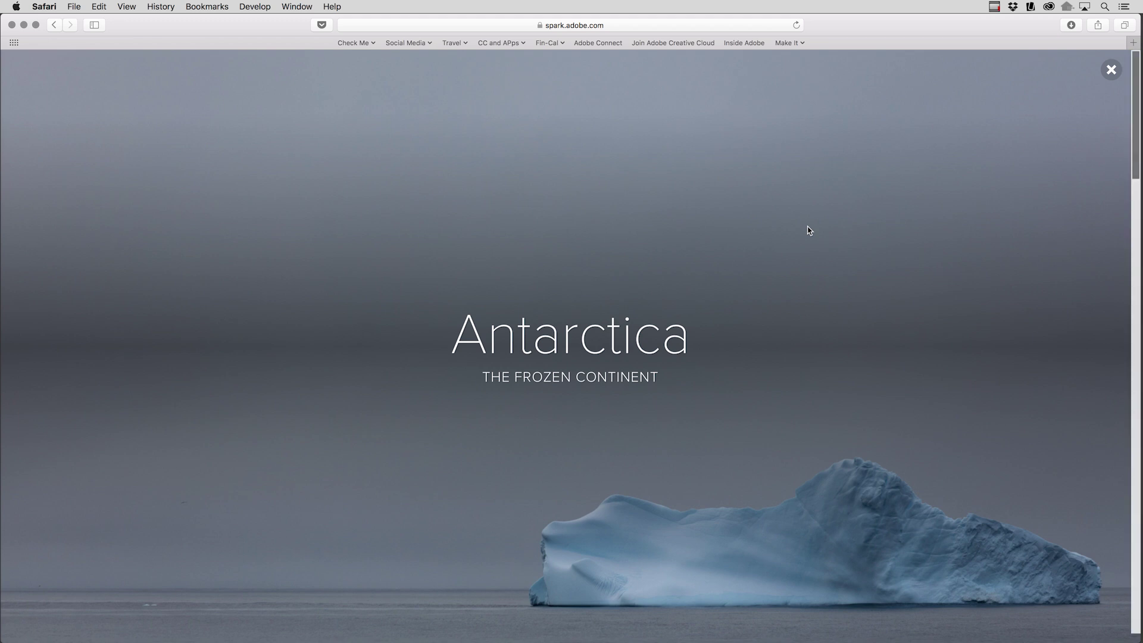
Step: Scroll through the Antarctica preview, exit it, and bring up the Share options
scroll(809, 230, down, 10)
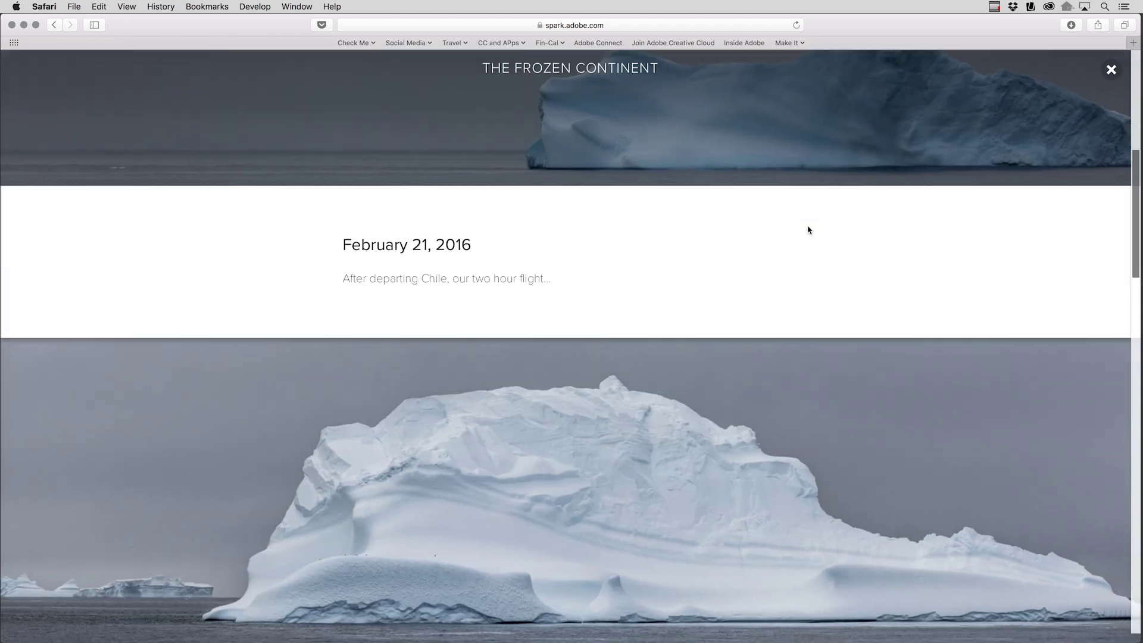
scroll(809, 230, down, 5)
scroll(809, 230, up, 5)
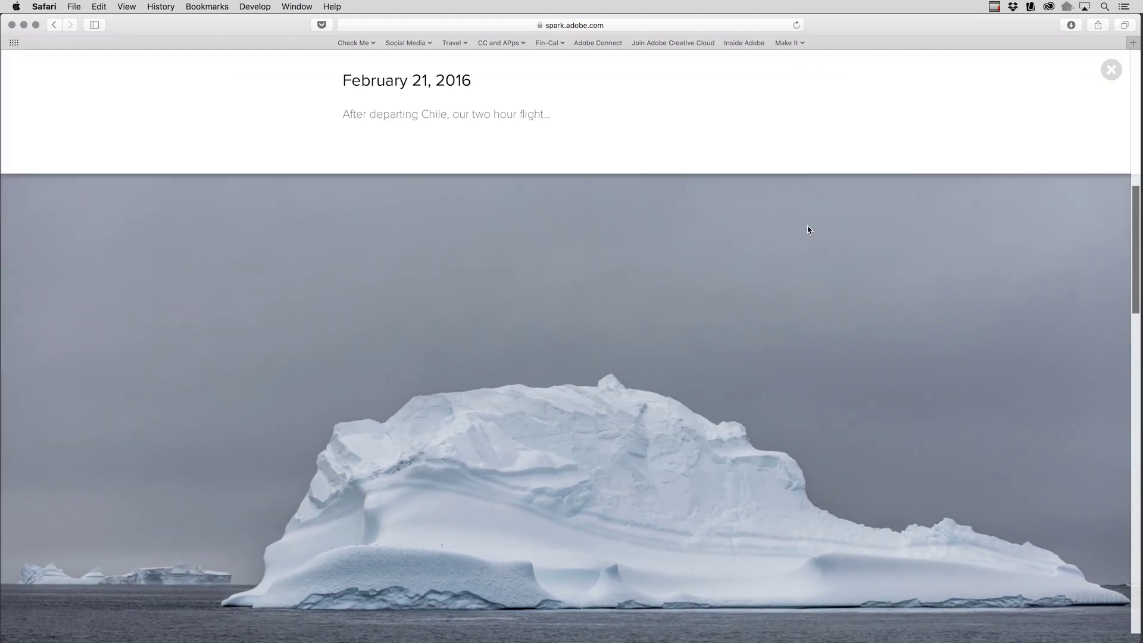
key(Escape)
click(608, 70)
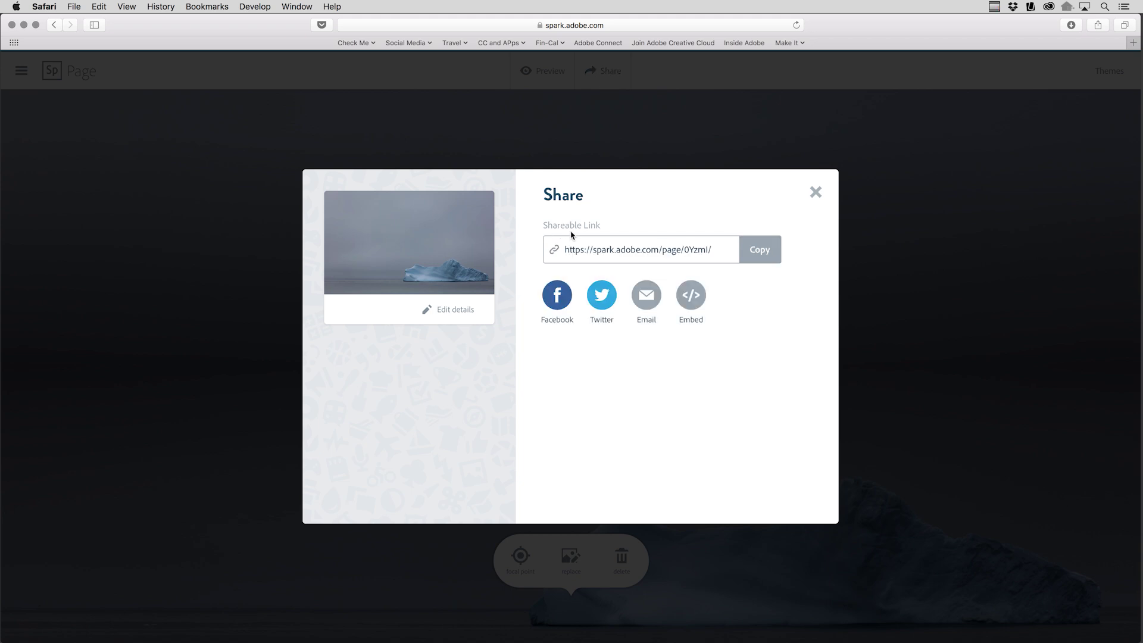
Step: Show the page's embed code and review its title, author and extra details
click(690, 301)
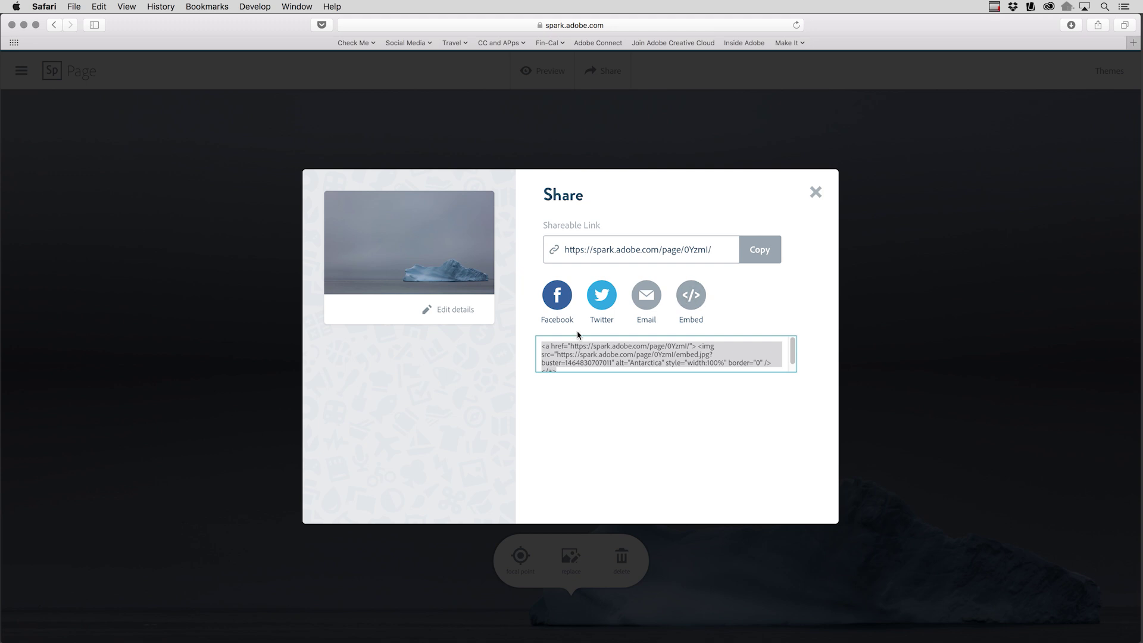
click(397, 376)
click(453, 311)
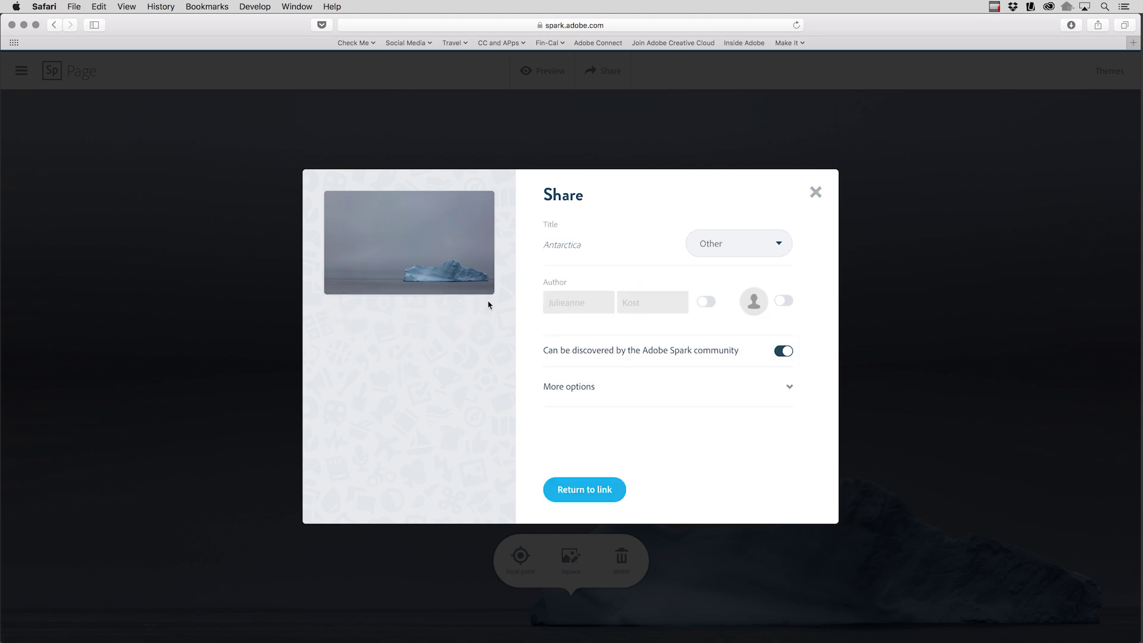
click(551, 386)
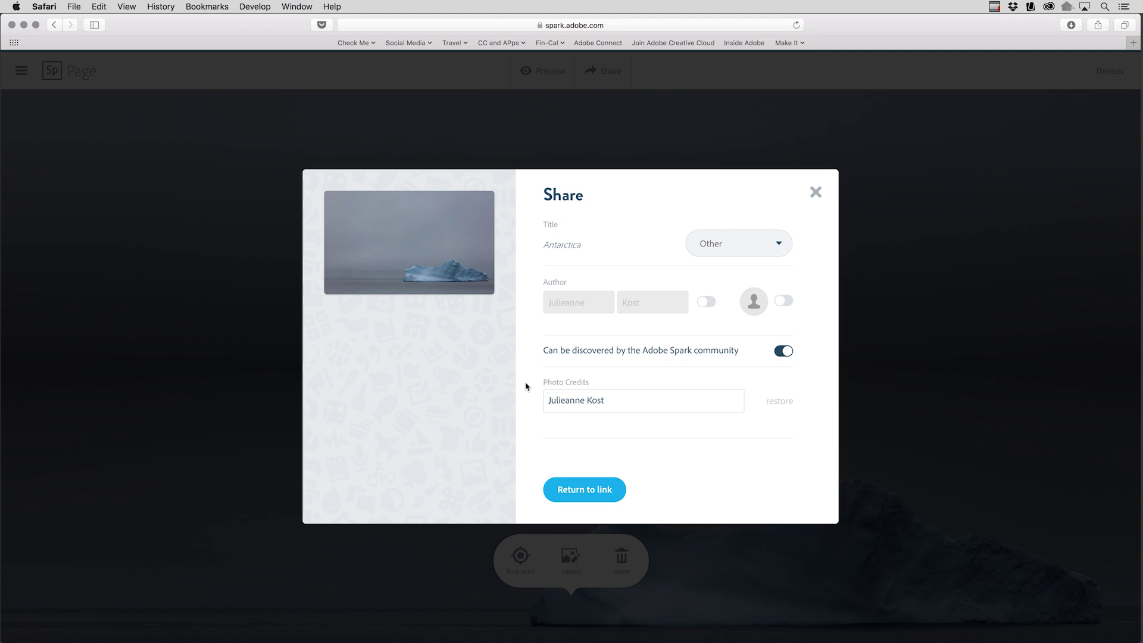
Step: Return to the shareable link view, hide the embed code and close the sharing options
click(455, 373)
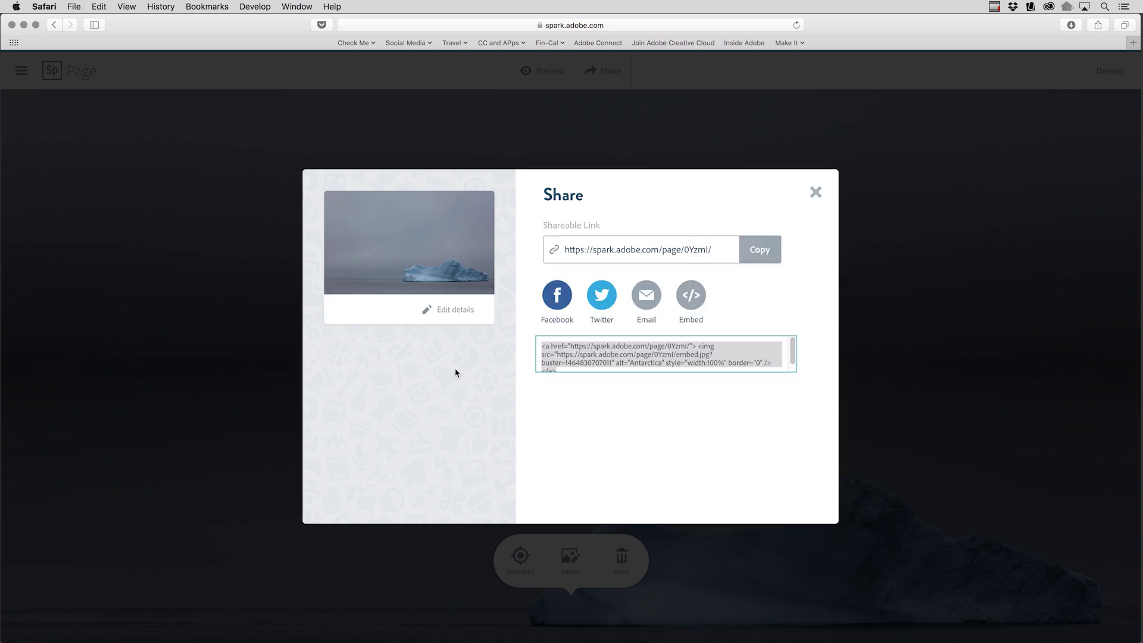
click(690, 302)
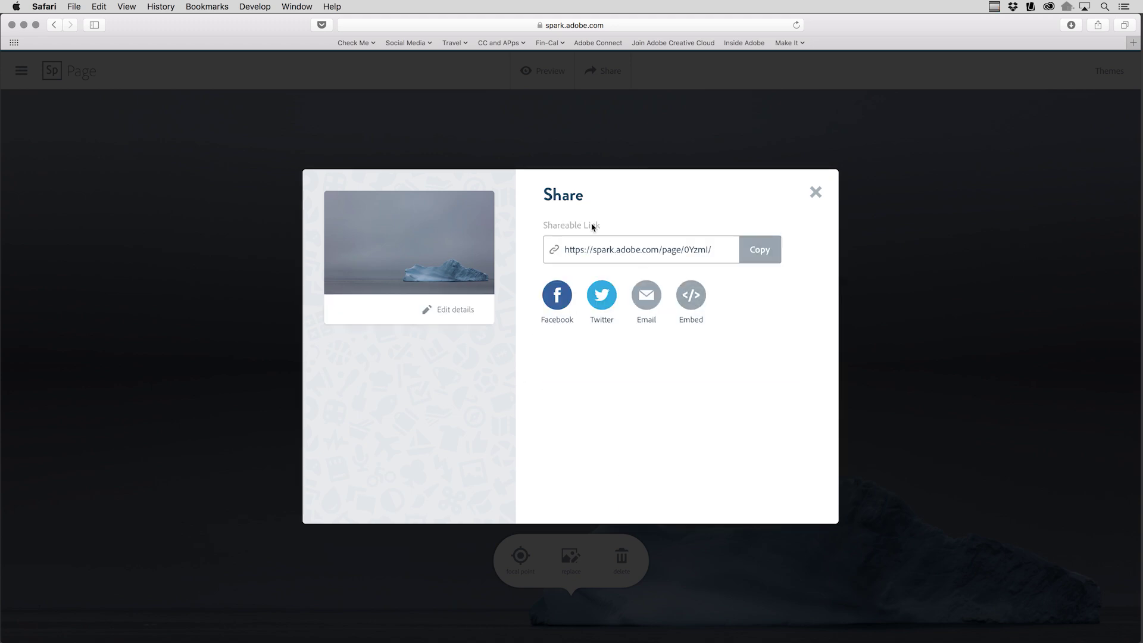
click(607, 73)
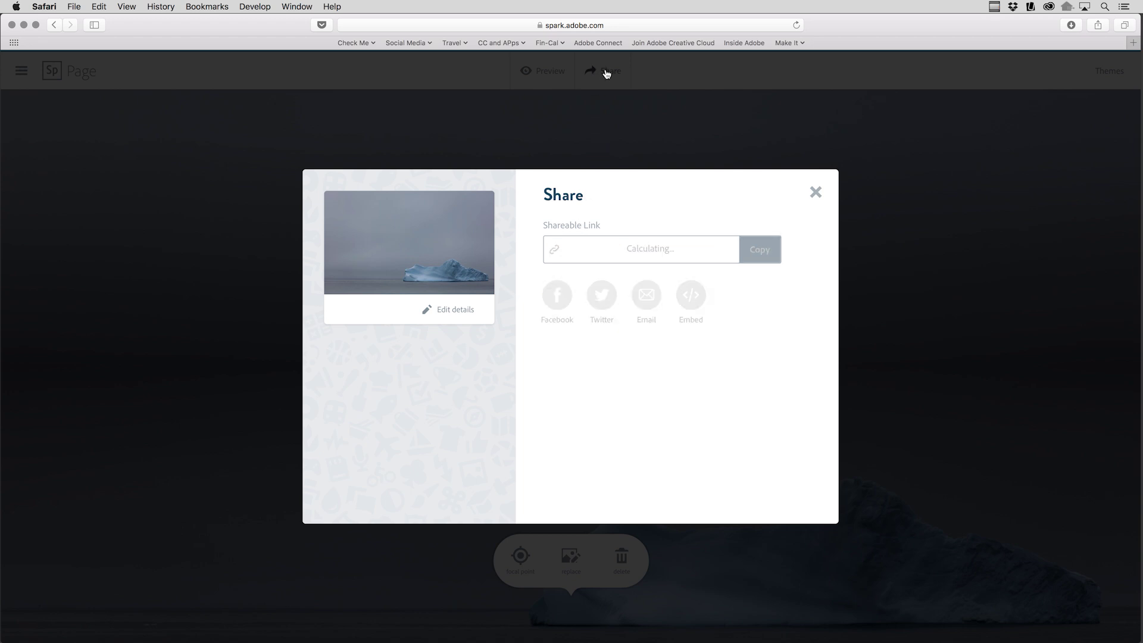
click(606, 73)
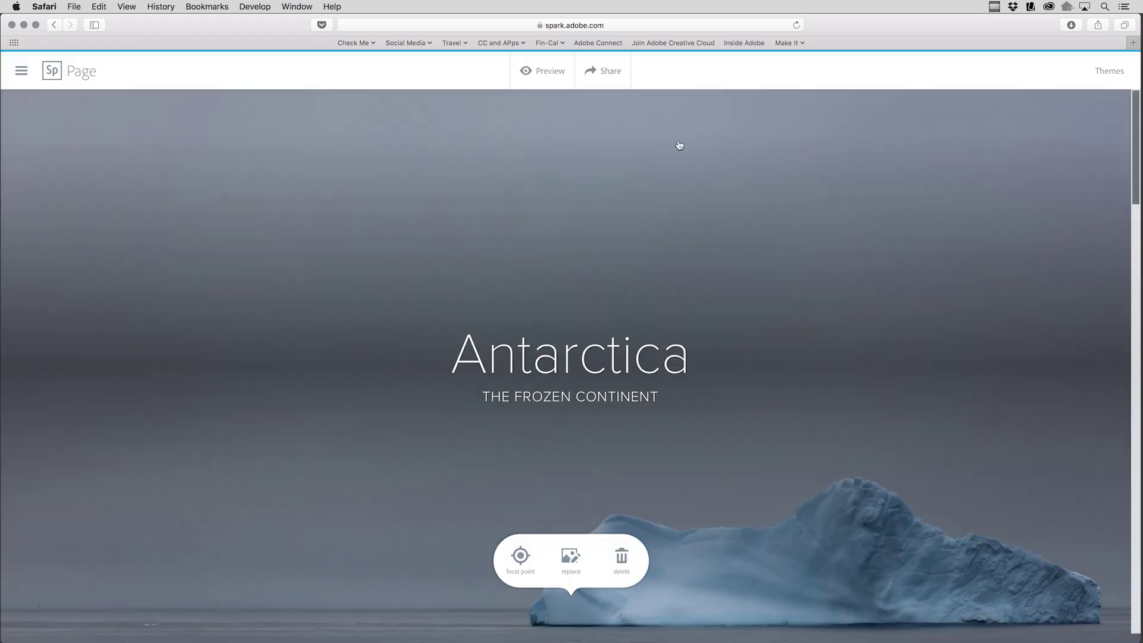